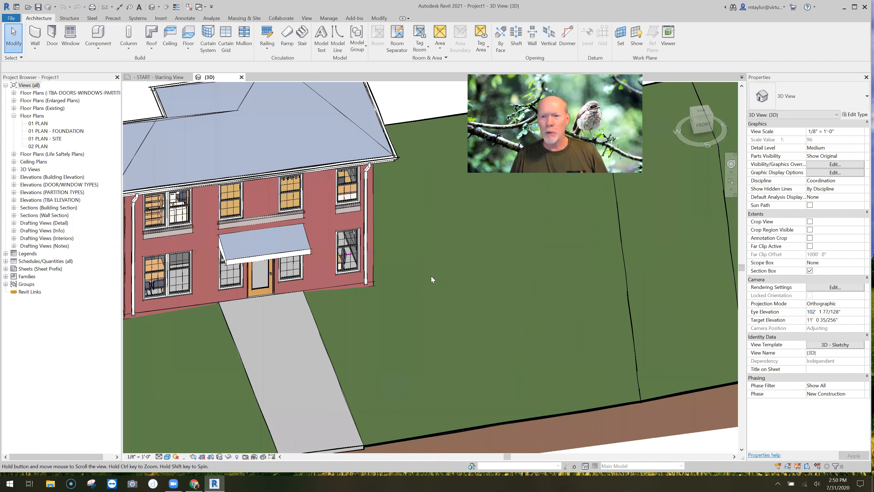
Open the 01 PLAN floor plan view and make room in front of the building
scroll(432, 278, "down", 3)
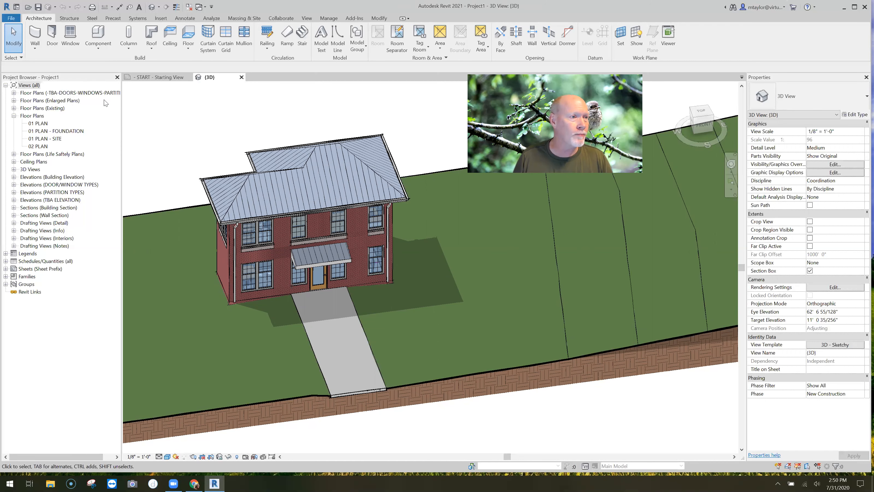
double_click(38, 124)
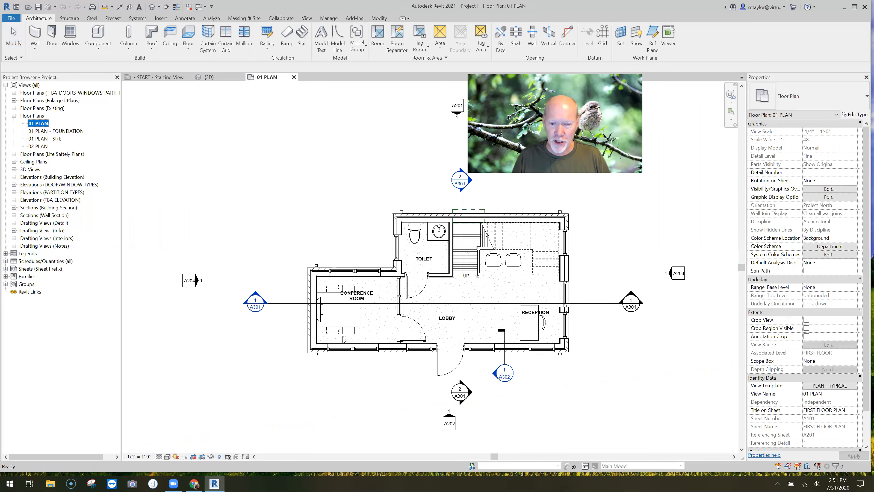
middle_click_drag(390, 380, 248, 270)
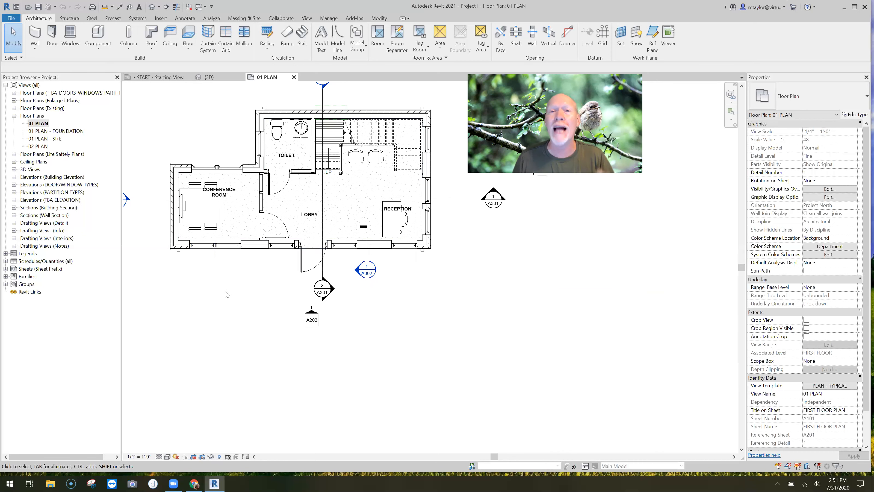
Draw a straight Exterior - CIP8 wall about 28'-2" long, parallel to the building's front facade and outside its entrance
left_click(35, 34)
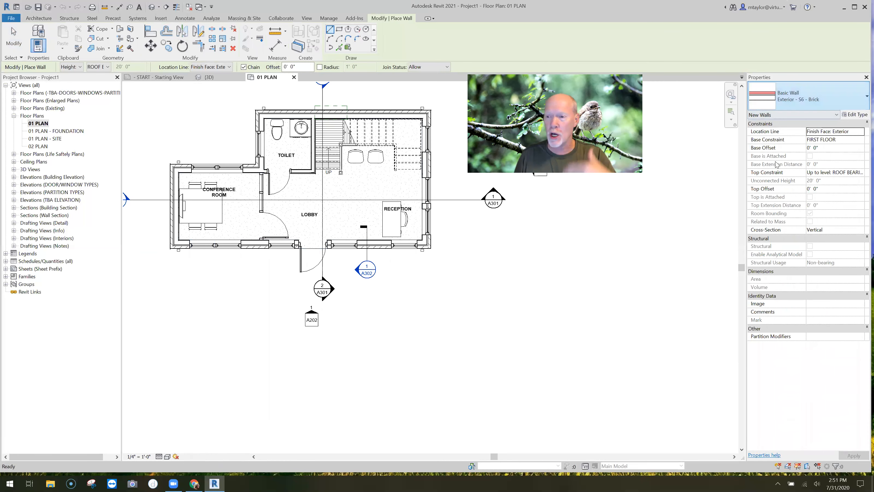
left_click(788, 97)
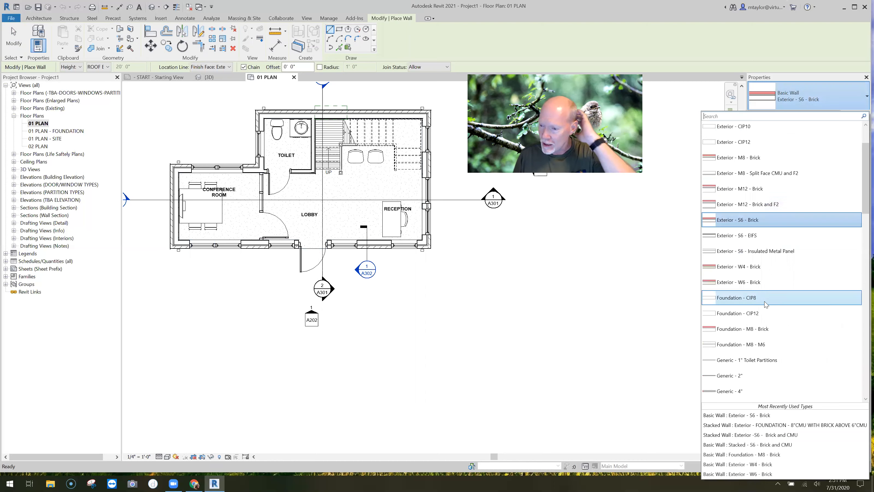
scroll(768, 215, "up", 2)
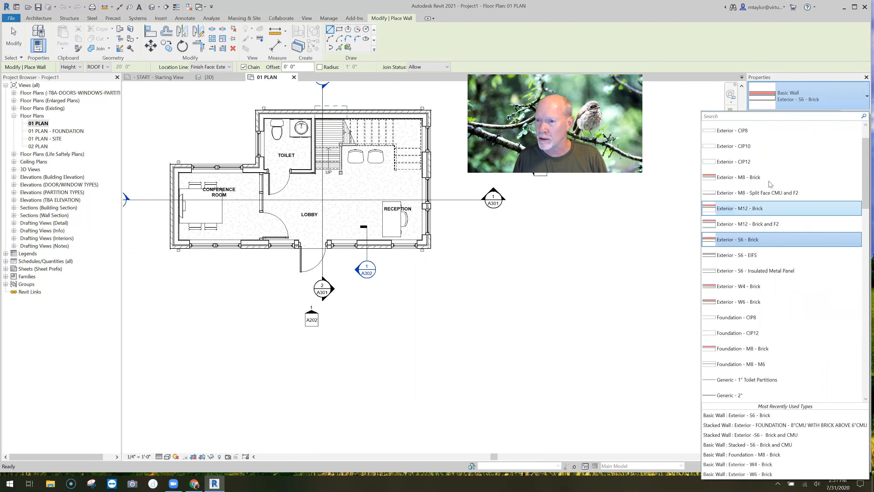
left_click(757, 153)
left_click(186, 332)
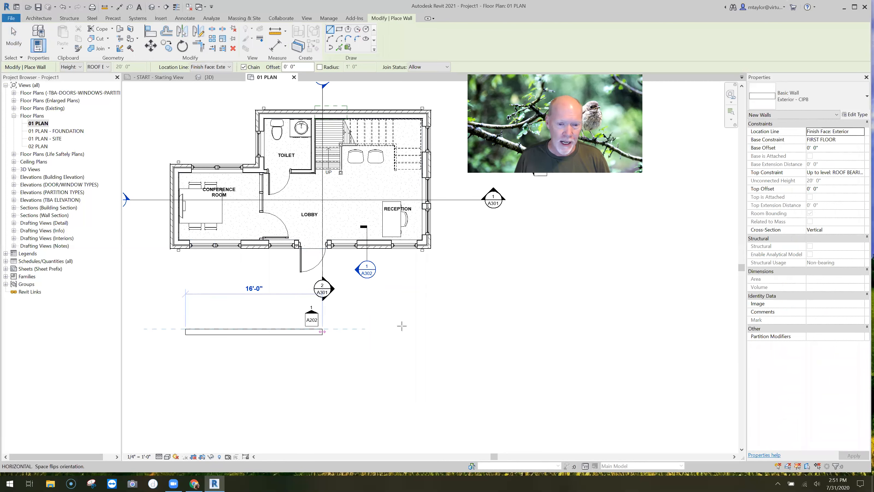
left_click(427, 328)
key("Escape")
Flip the orientation of the freestanding CIP8 wall
left_click(405, 334)
key("space")
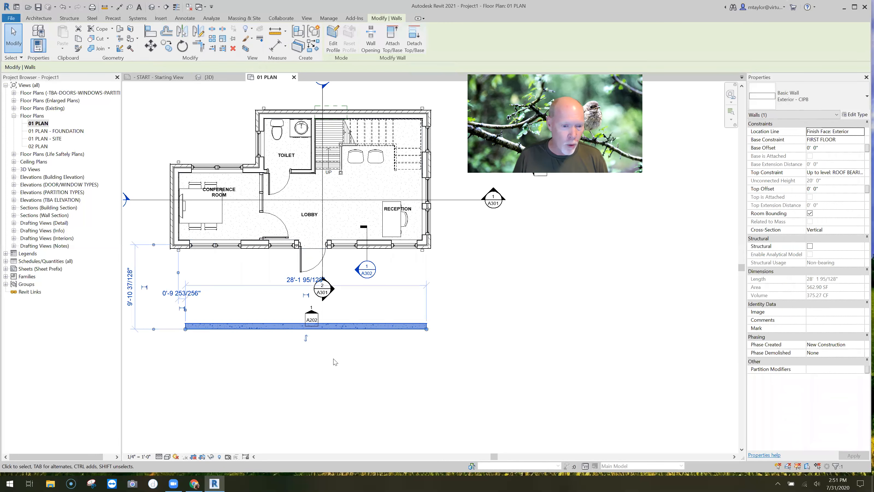
key("Escape")
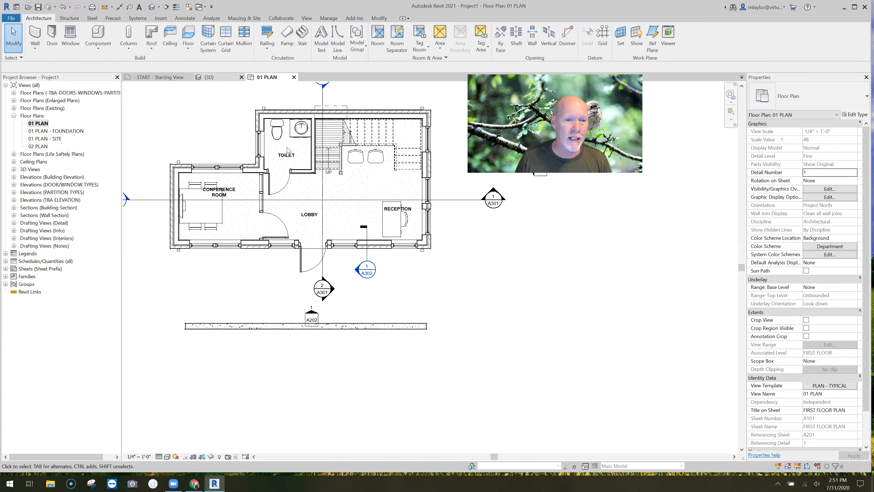
In the 3D view, place three 08 Double Hung 3'-0" x 5'-4" windows along the concrete wall's lower part, matching an existing second-floor window
key("ctrl+Tab")
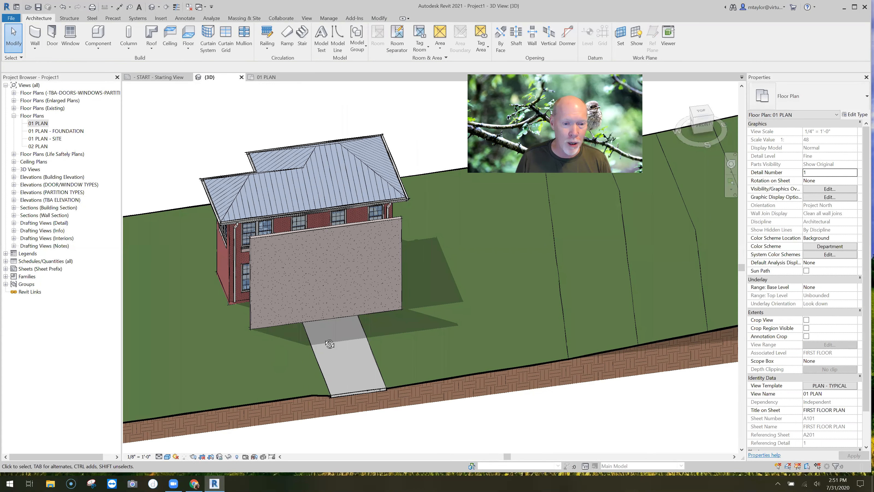
scroll(392, 272, "up", 3)
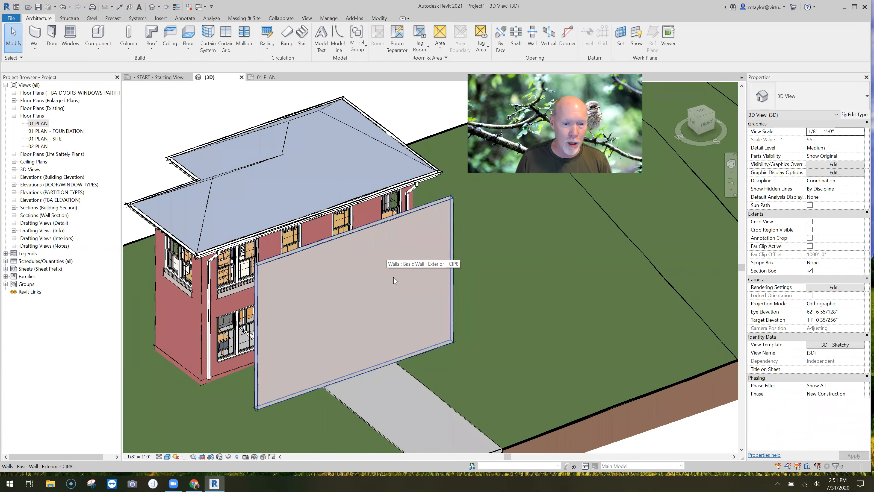
scroll(347, 273, "up", 3)
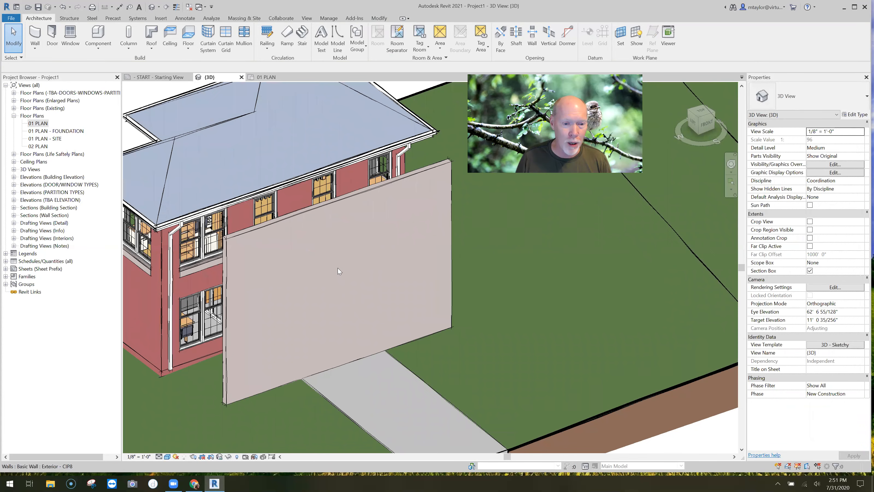
scroll(339, 271, "up", 2)
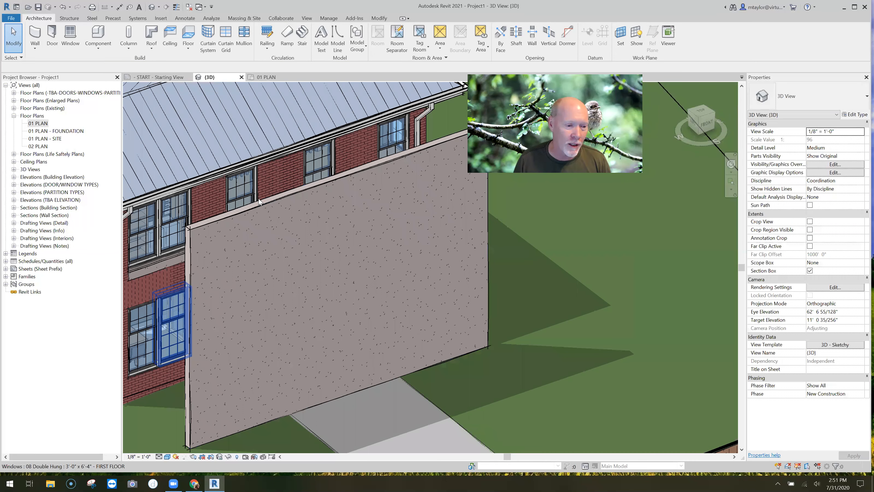
left_click(313, 173)
key("c")
key("s")
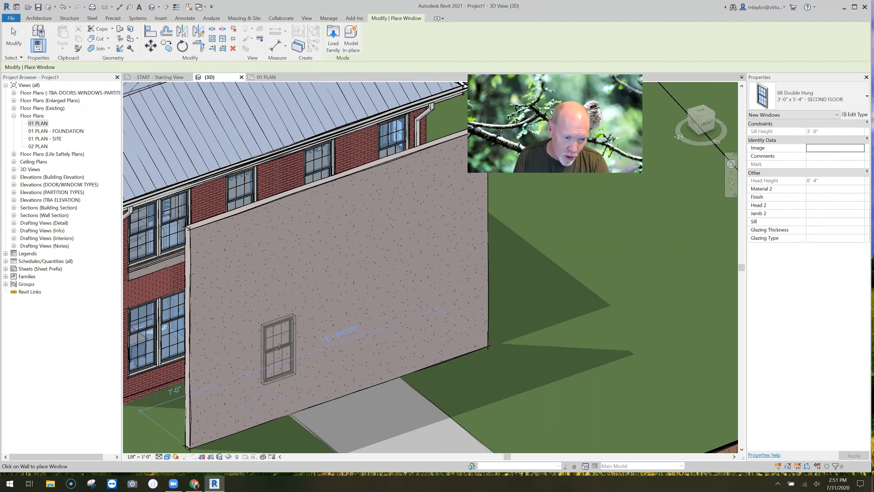
left_click(304, 340)
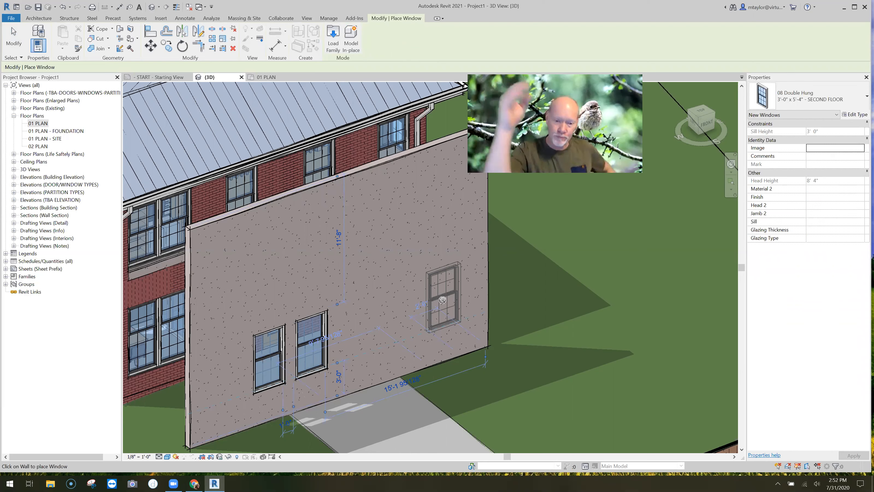
left_click(443, 301)
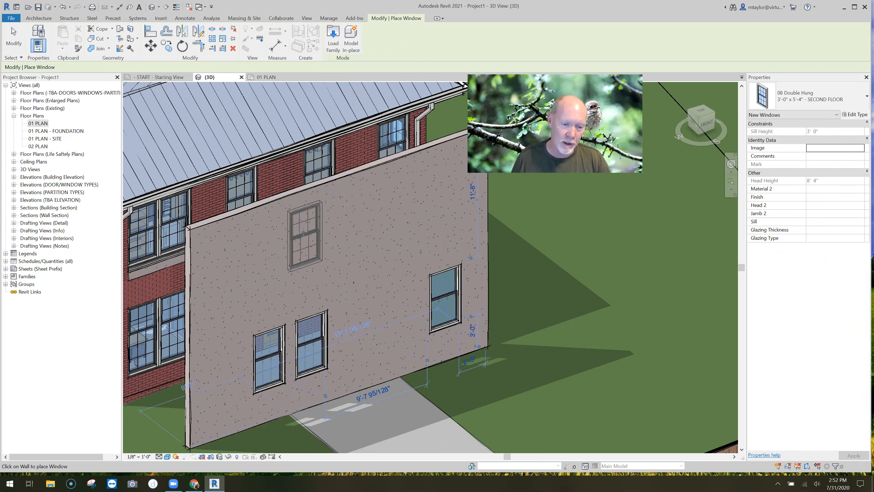
Place a fourth matching window on the concrete wall's upper part, above the leftmost lower window
left_click(303, 233)
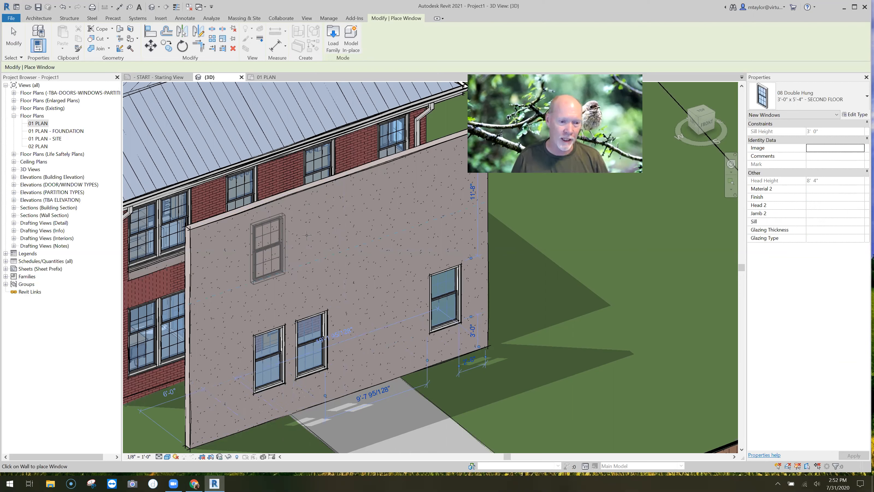
left_click(307, 235)
key("Escape")
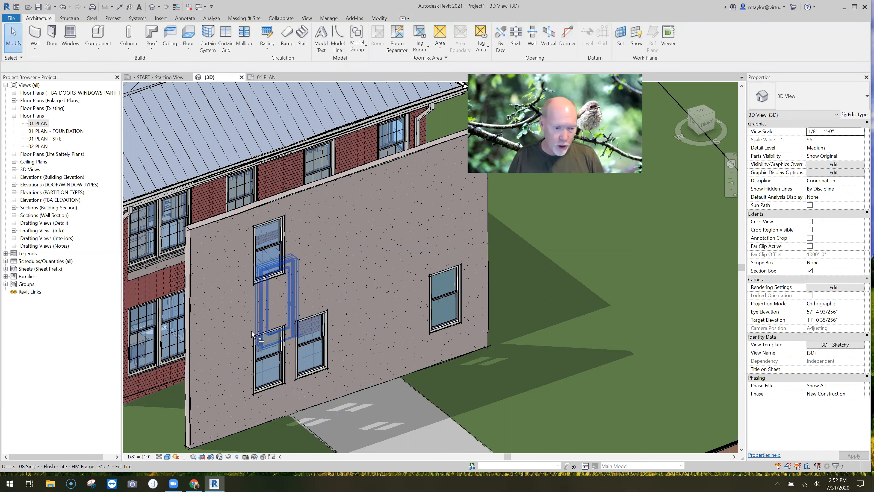
In the front view, shift the upper window sideways out of line with the leftmost window below it
key("a")
key("l")
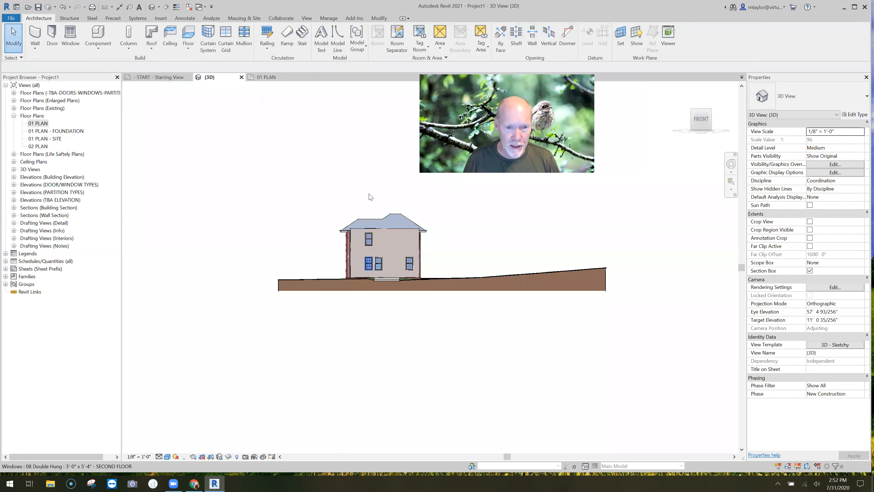
scroll(368, 240, "up", 5)
middle_click_drag(369, 240, 176, 228)
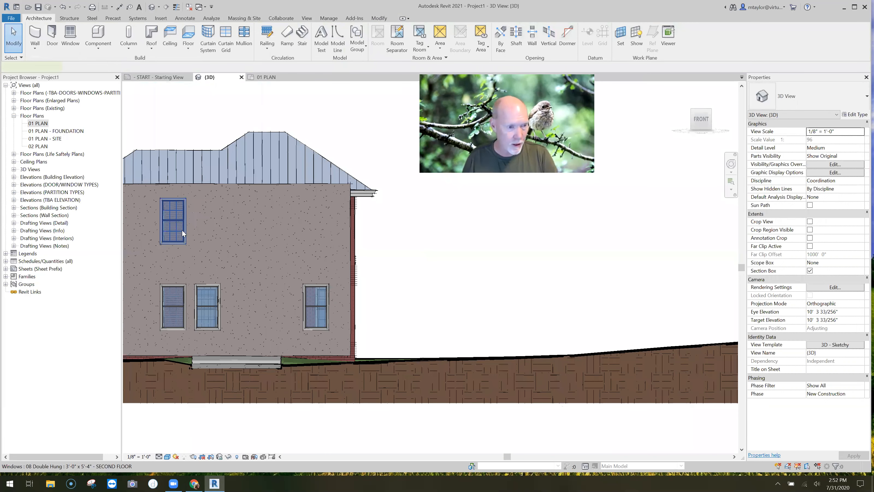
left_click(194, 243)
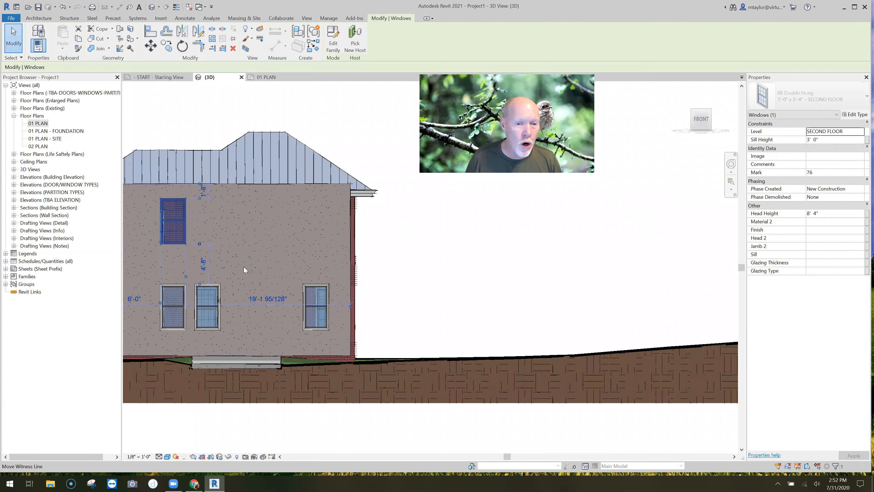
left_click(420, 260)
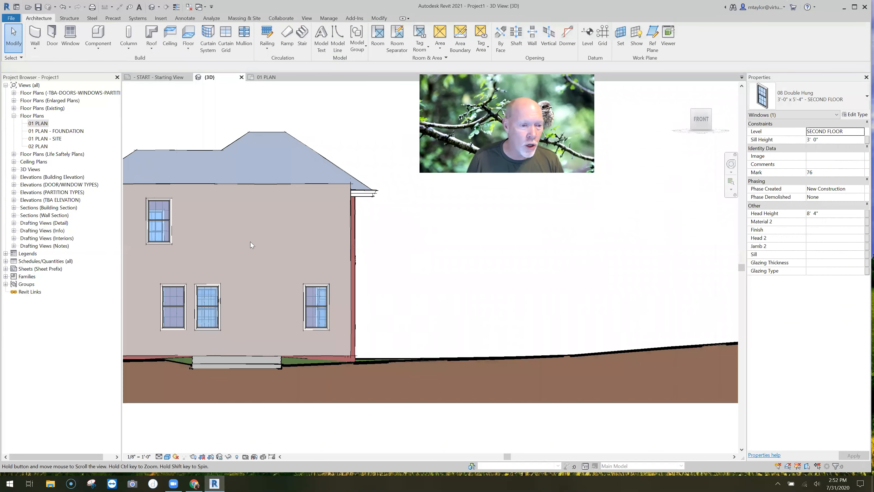
Align the upper window vertically with the leftmost lower window on the concrete wall
scroll(213, 258, "up", 2)
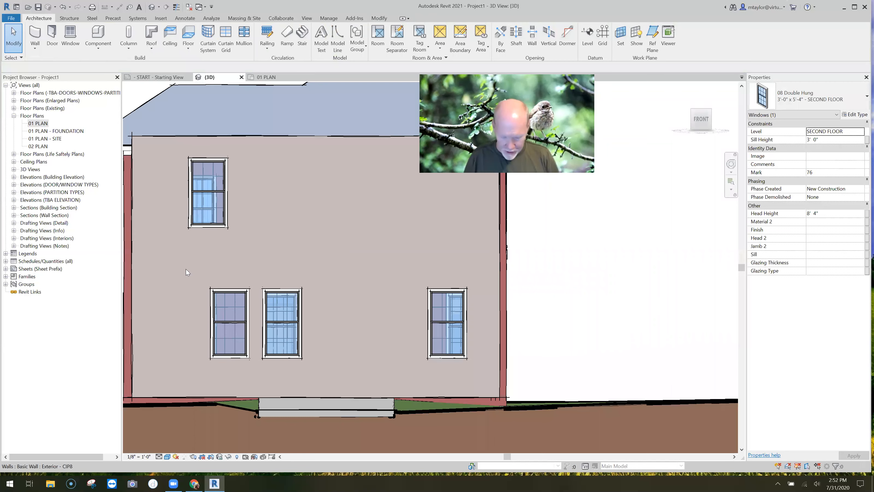
scroll(214, 289, "up", 1)
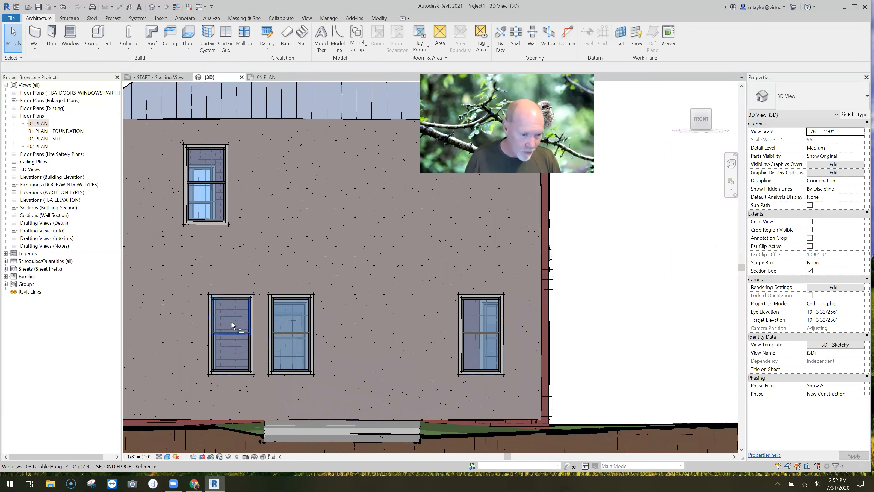
key("a")
key("l")
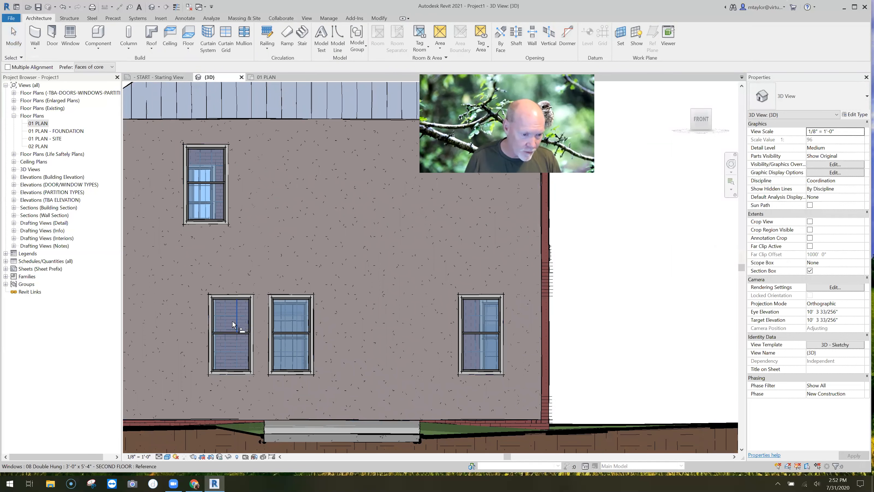
left_click(237, 307)
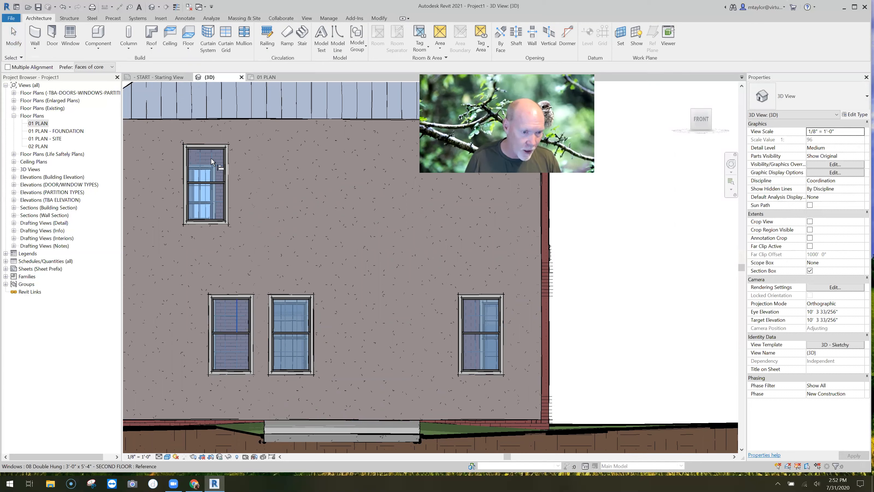
left_click(210, 155)
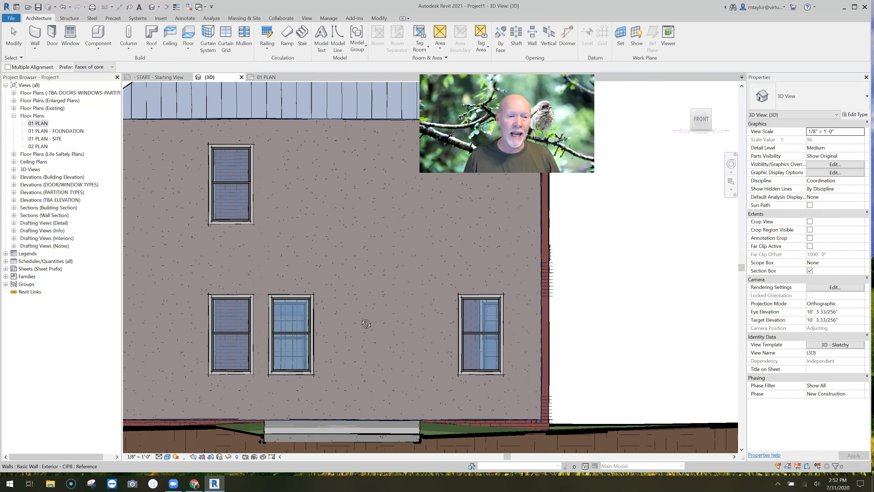
Select the middle of the three lower windows and examine its sill height property in an angled 3D view
mouse_move(344, 265)
middle_mouse_down("shift")
mouse_move(316, 231)
mouse_move(302, 291)
middle_mouse_up("shift")
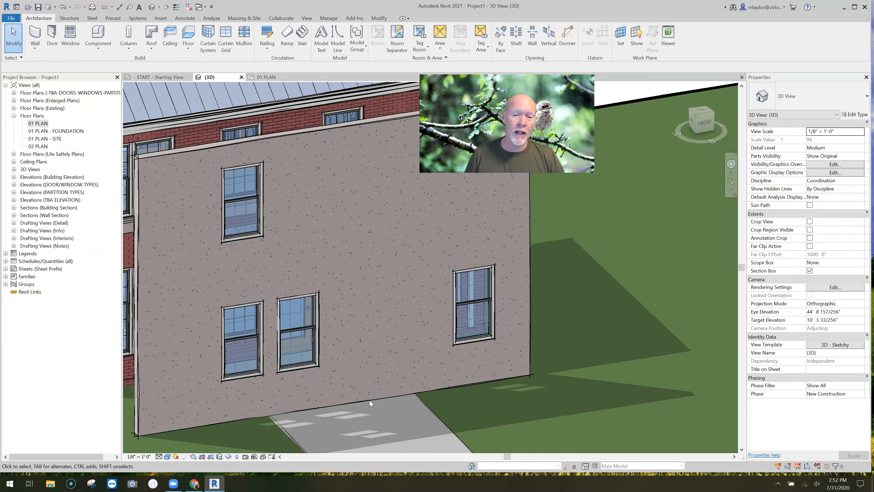
middle_click_drag(335, 310, 312, 299)
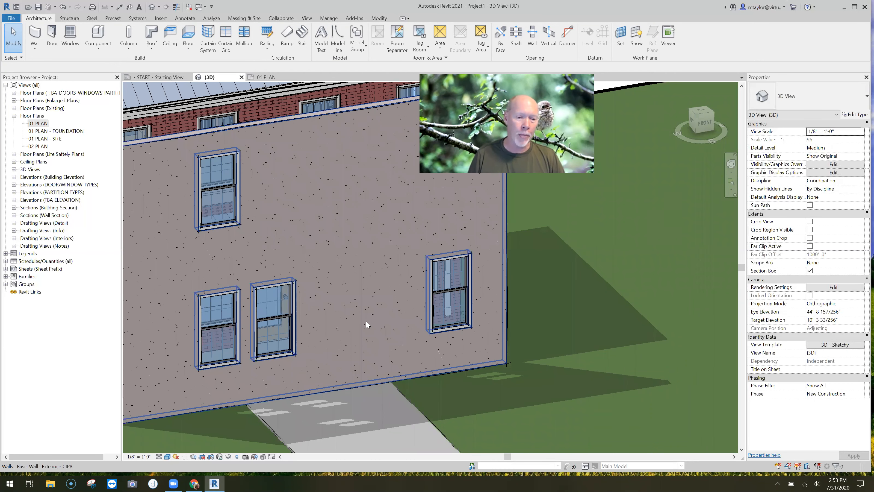
key("ctrl+Left")
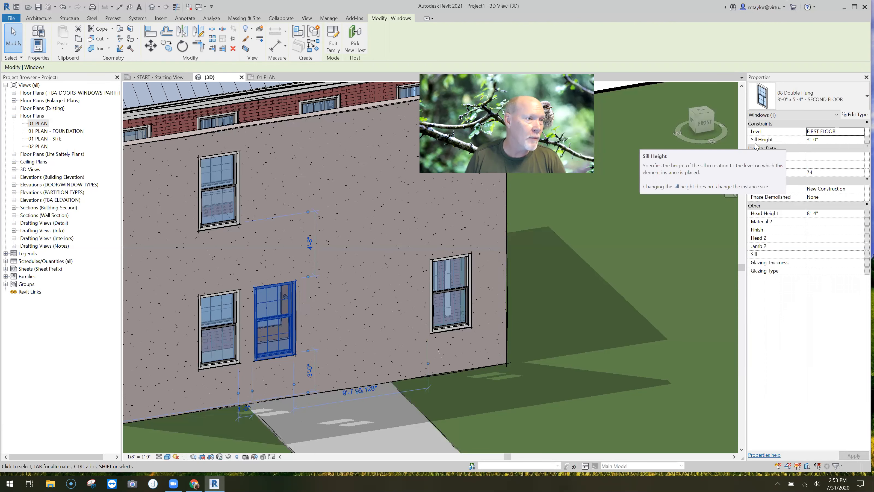
Create a new family from the Profile-Reveal.rft template
left_click(11, 18)
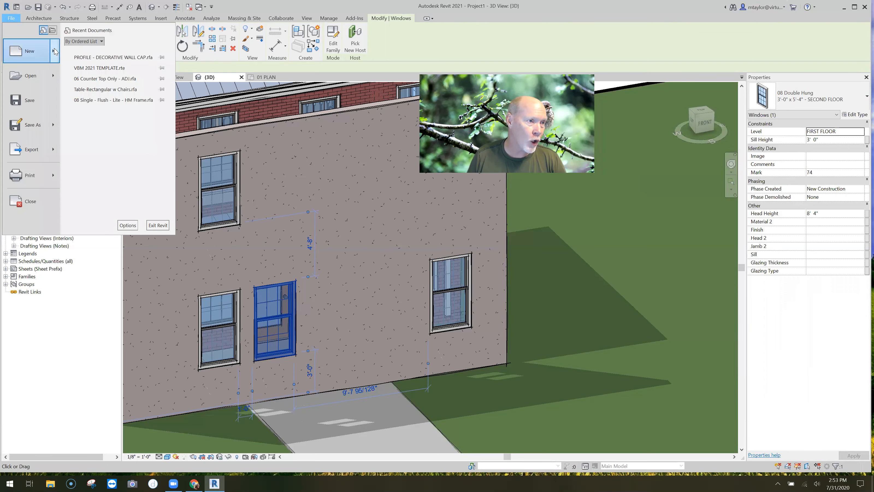
mouse_move(54, 49)
left_click(98, 82)
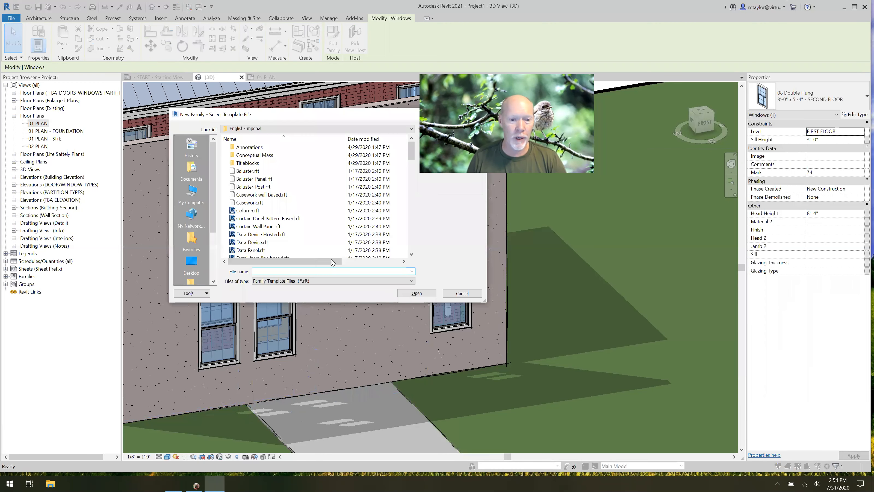
scroll(308, 209, "down", 10)
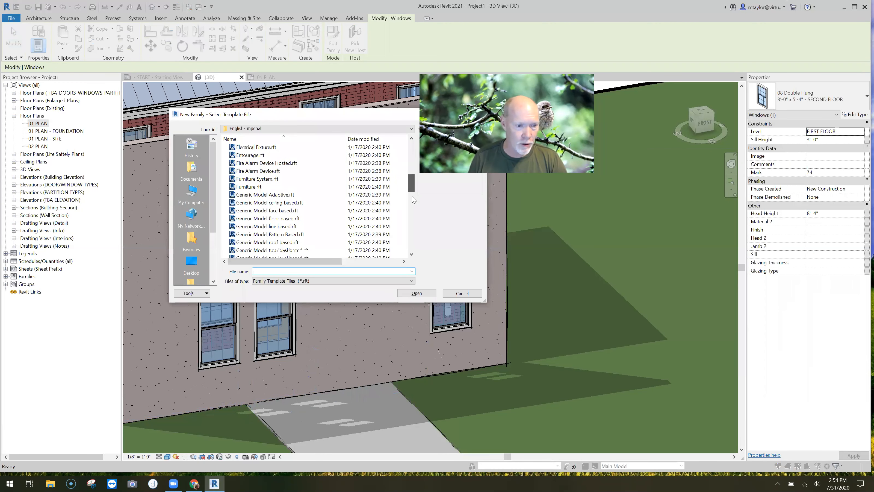
scroll(414, 223, "down", 4)
left_click(254, 203)
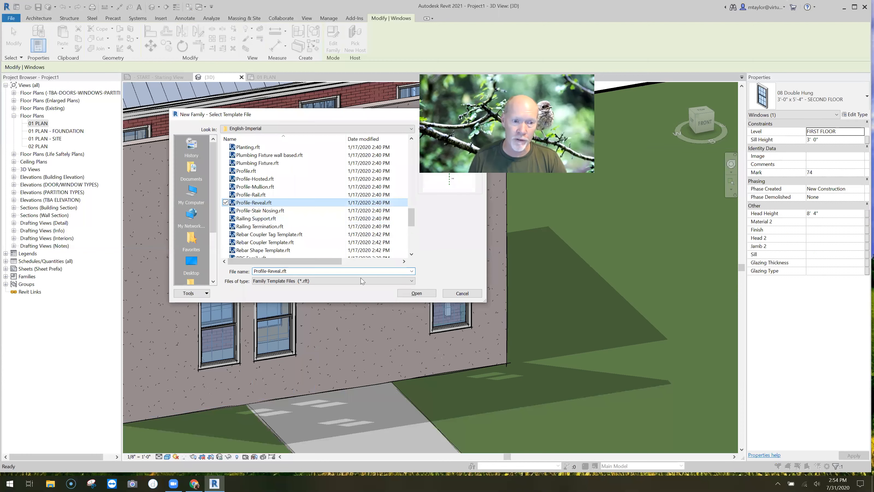
left_click(418, 293)
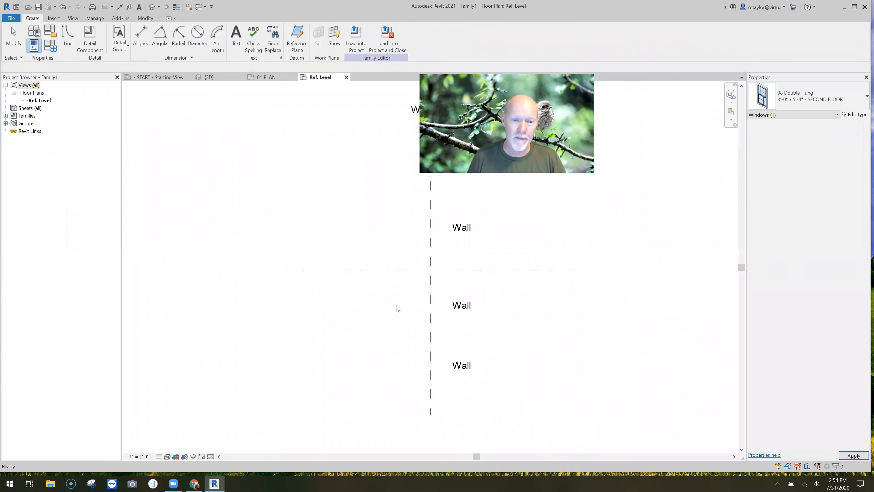
Draw a 1/2" line up along the Wall Face reference plane, starting at the intersection of the two reference planes
middle_click_drag(396, 311, 234, 304)
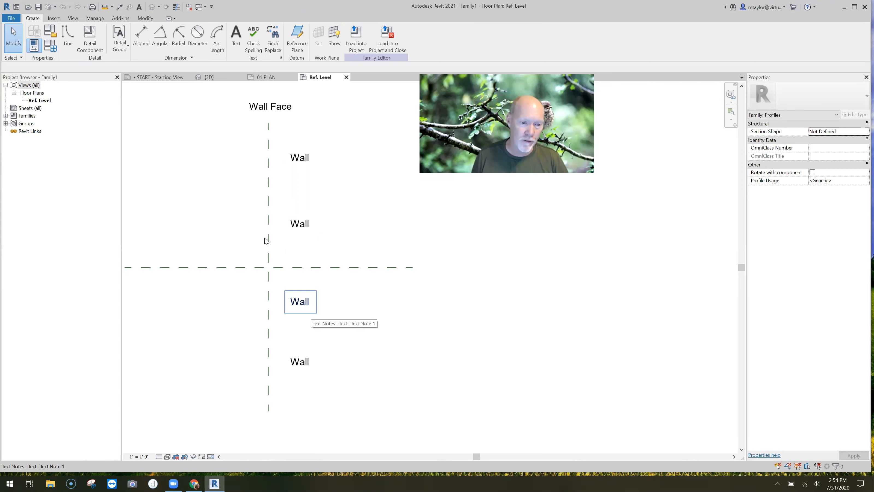
scroll(265, 242, "up", 3)
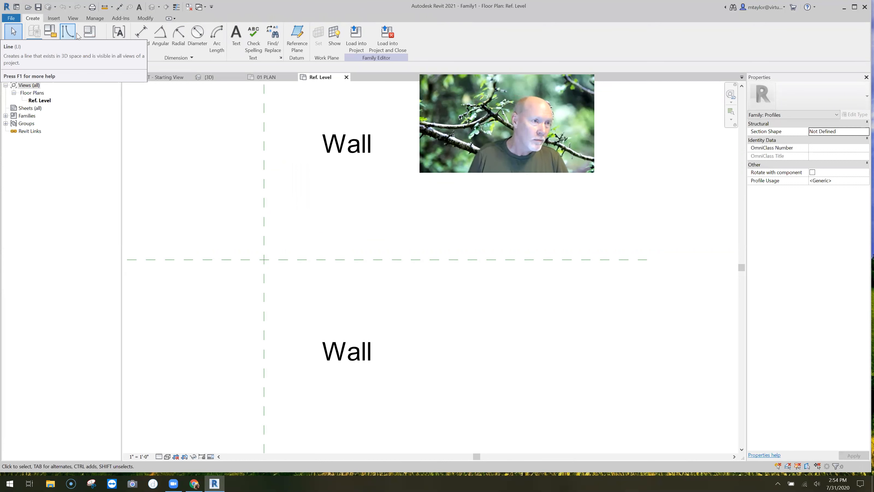
left_click(82, 51)
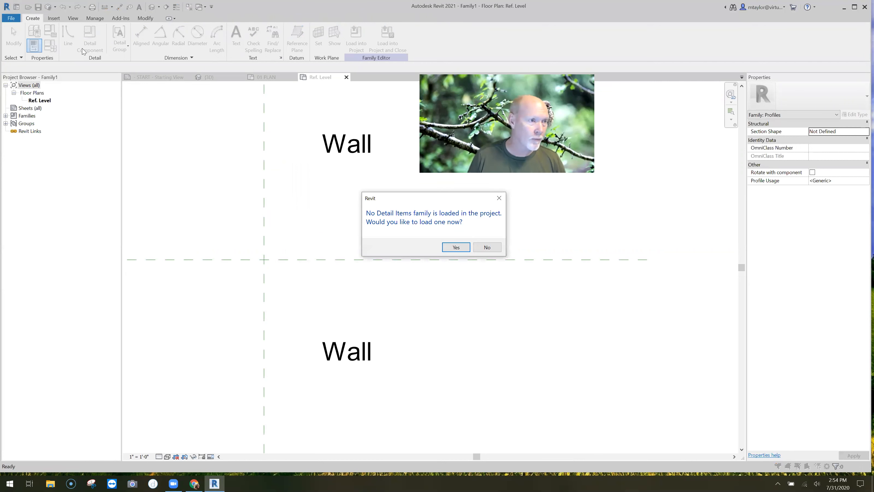
key("Escape")
key("l")
key("i")
left_click(264, 259)
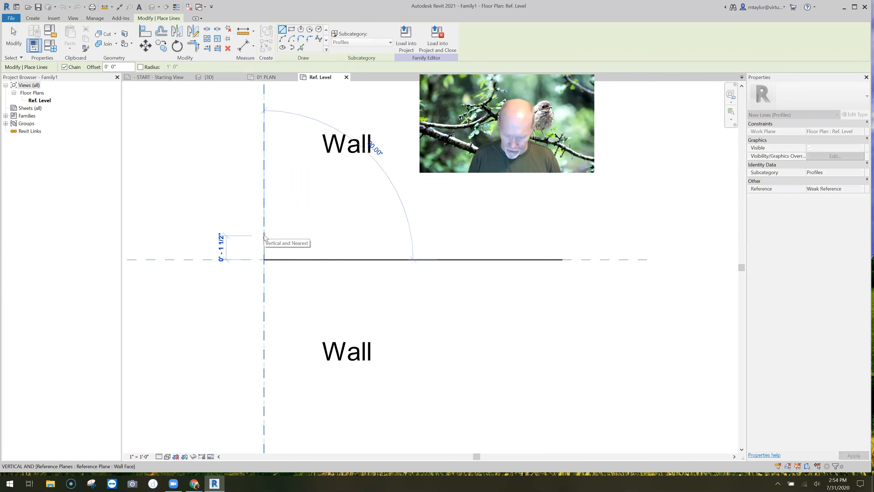
type(".5\"")
key("Return")
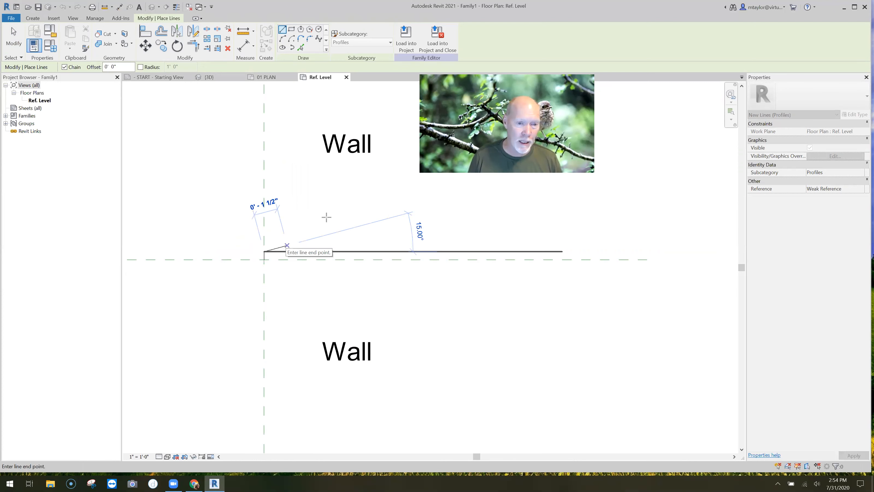
Continue the lines 1" into the wall, 1" down and back to the wall face, closing a 1" square
scroll(326, 216, "up", 3)
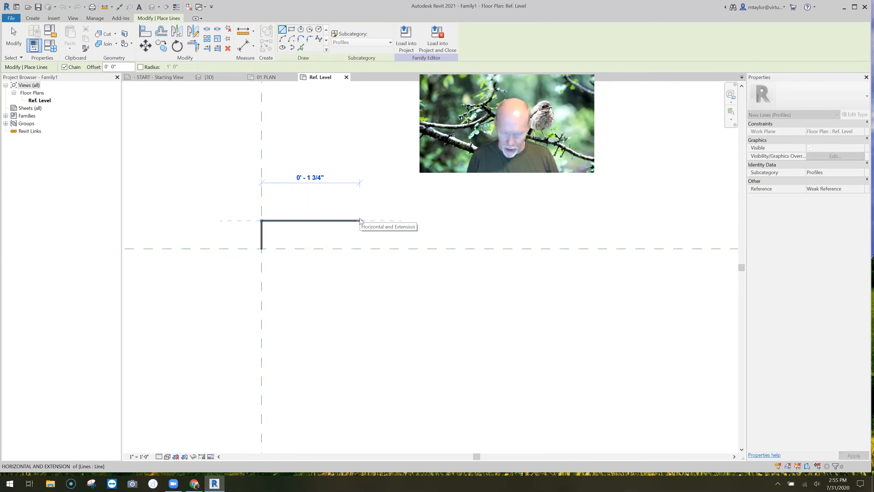
left_click(316, 346)
type("1\"")
key("Return")
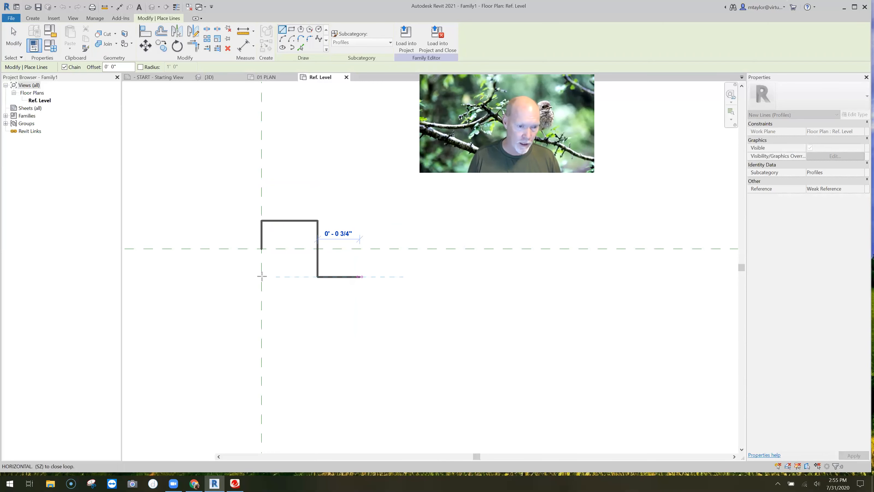
left_click(261, 249)
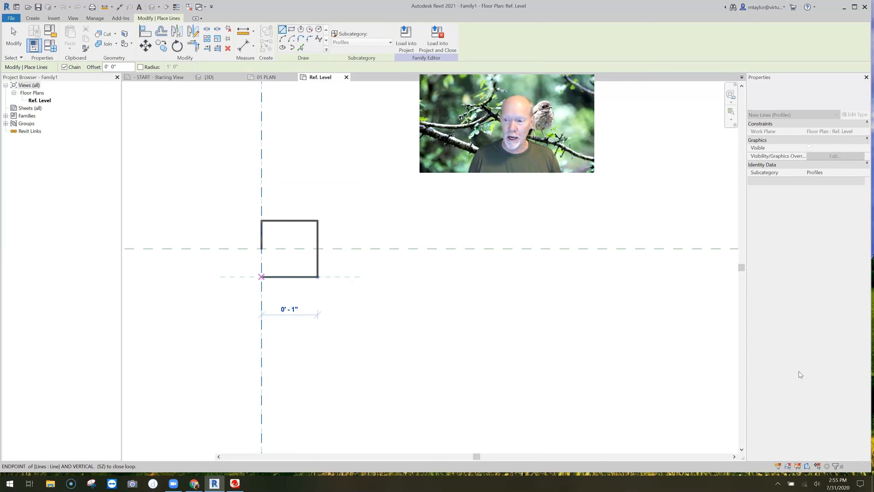
key("Escape")
key("Escape")
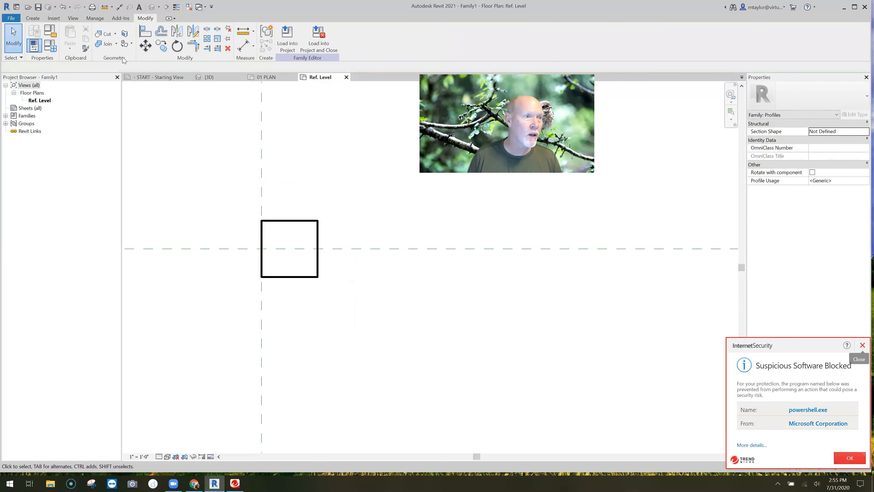
left_click(862, 345)
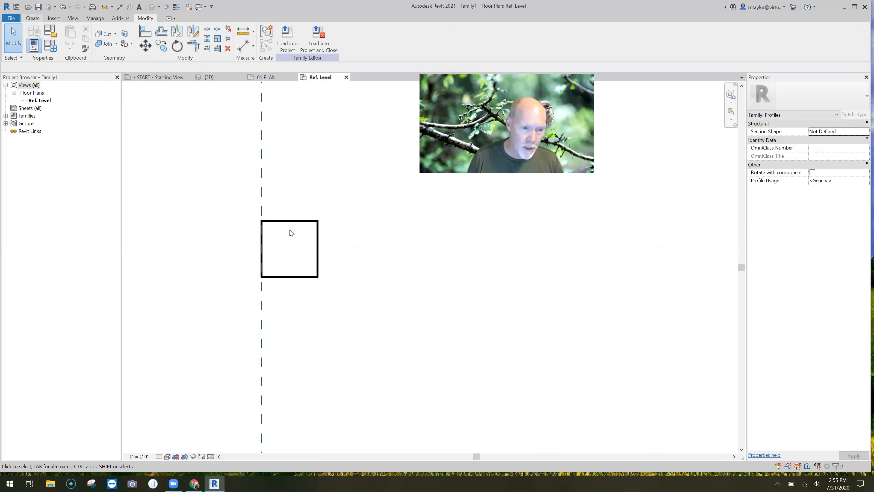
Draw two lines from the square's corners on the wall face to the middle of its opposite side, forming a V
key("l")
key("i")
left_click(260, 221)
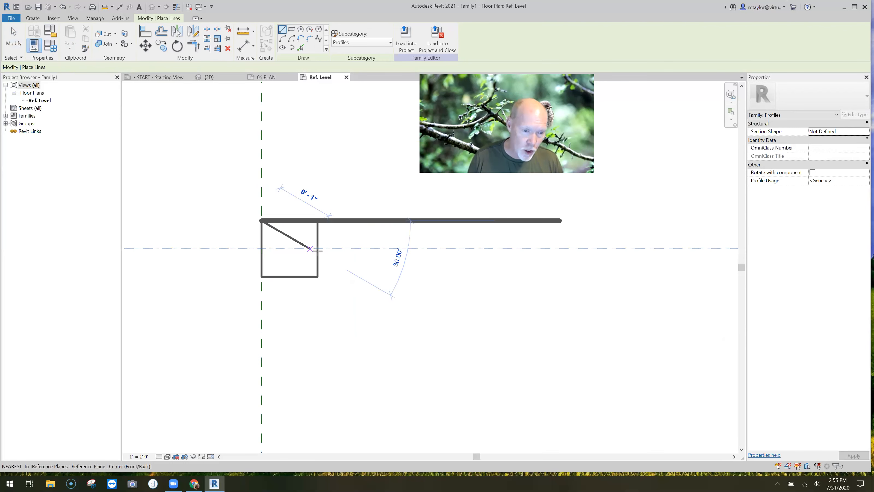
left_click(317, 248)
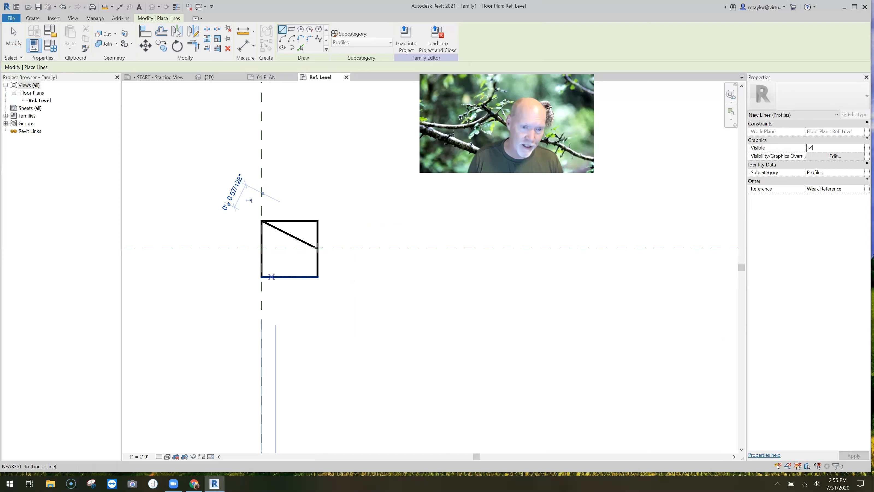
left_click(260, 276)
key("Escape")
key("Escape")
Delete the square's upper, lower and inner sides, keeping the V and the line on the wall face
left_click_drag(334, 208, 311, 231)
key("Delete")
left_click(314, 292)
key("Delete")
scroll(311, 293, "down", 3)
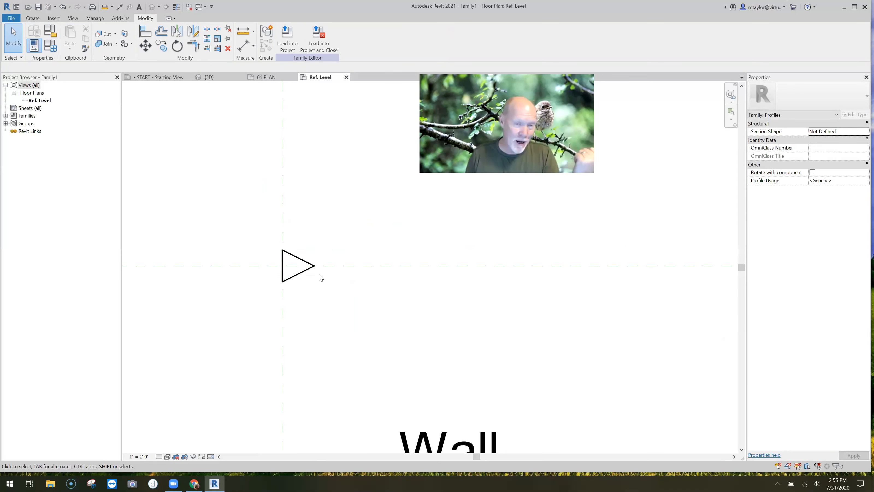
Save the family as "profile - v shape reveal" in the REVIT LOCALS folder
left_click(38, 6)
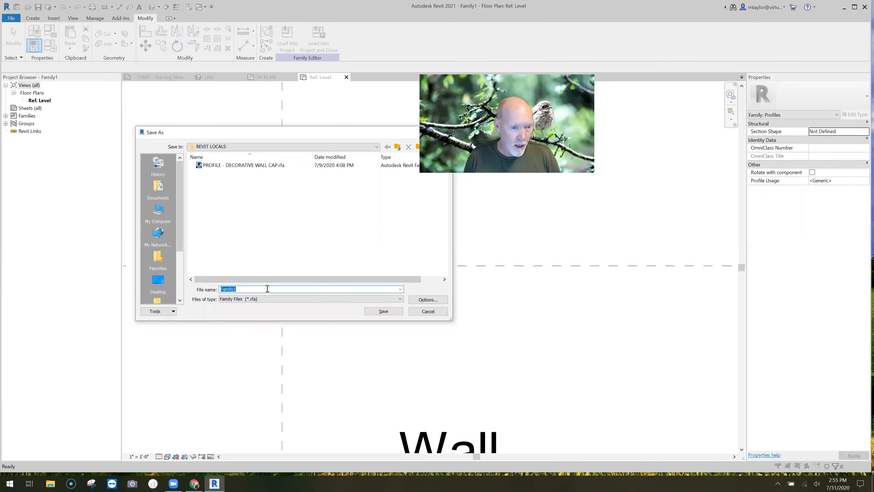
type("v")
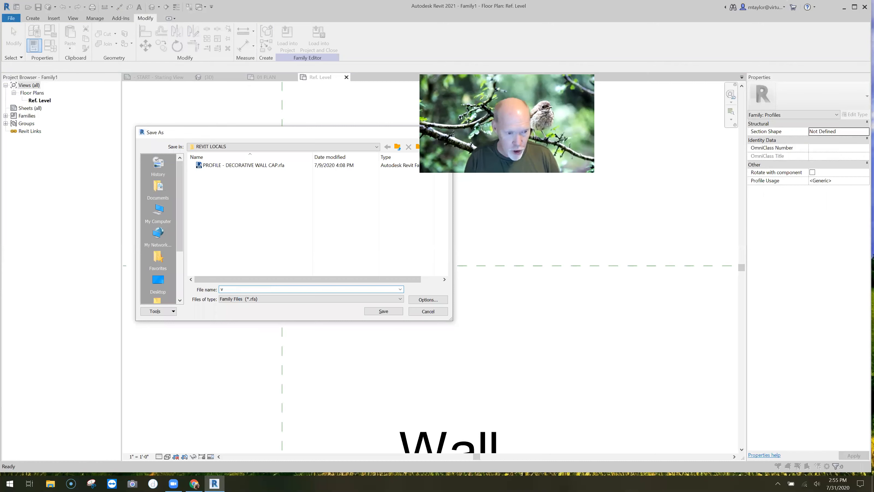
type(" shape reveal")
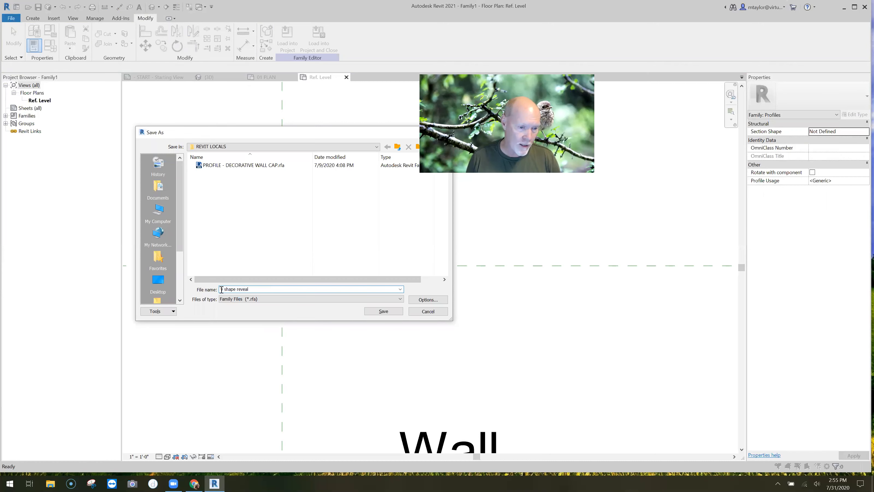
left_click(221, 288)
type("profile ")
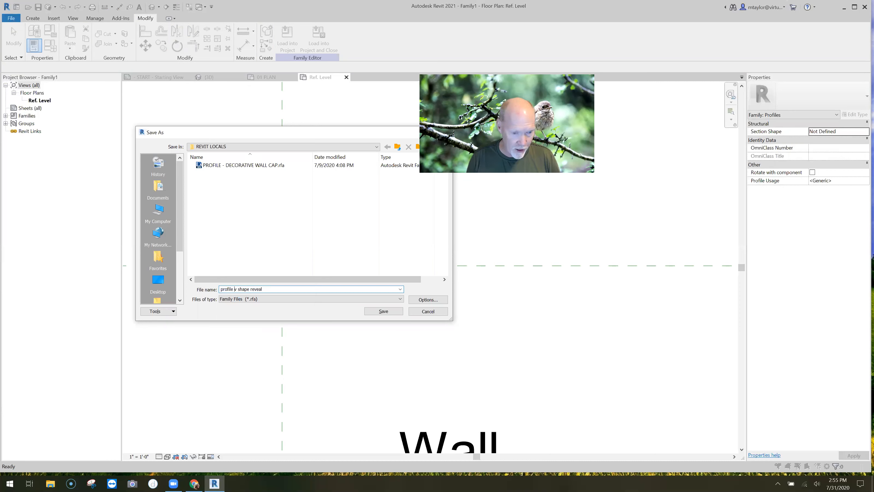
type("-")
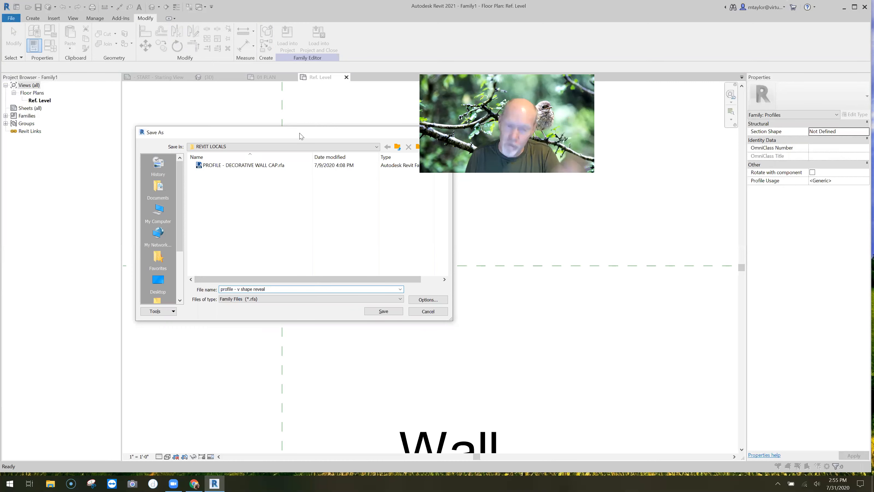
left_click_drag(300, 135, 319, 140)
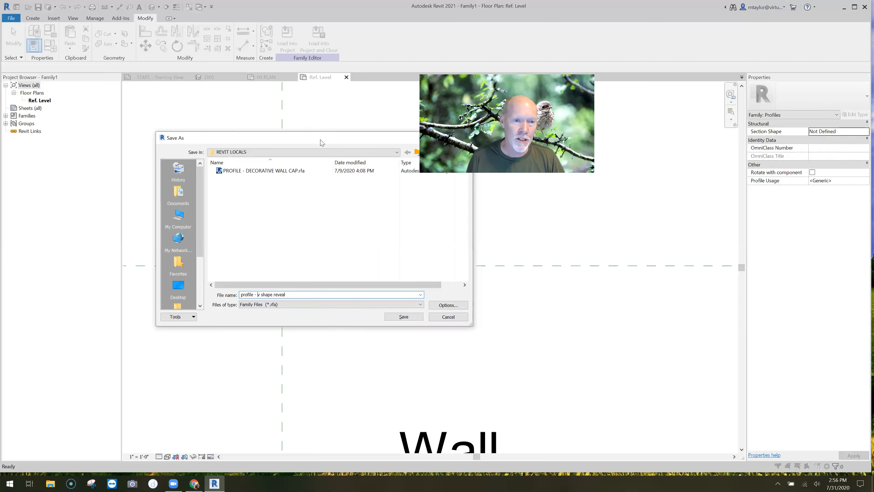
left_click_drag(321, 141, 293, 141)
left_click(377, 316)
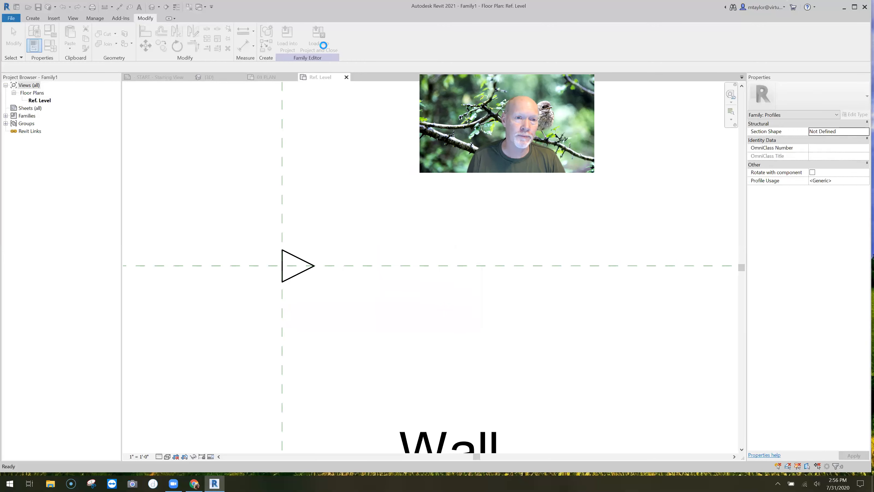
Load the reveal profile into the project, close the family and return to the 3D view of the concrete wall
left_click(320, 42)
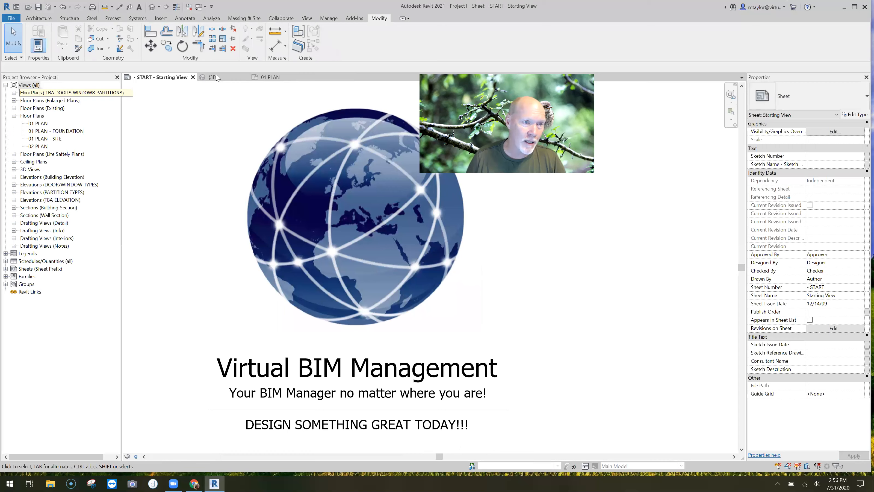
left_click(215, 77)
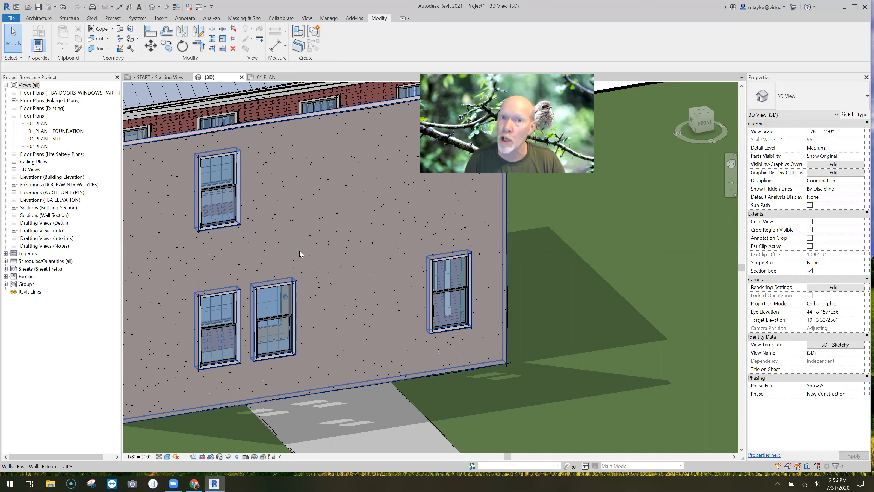
left_click(285, 316)
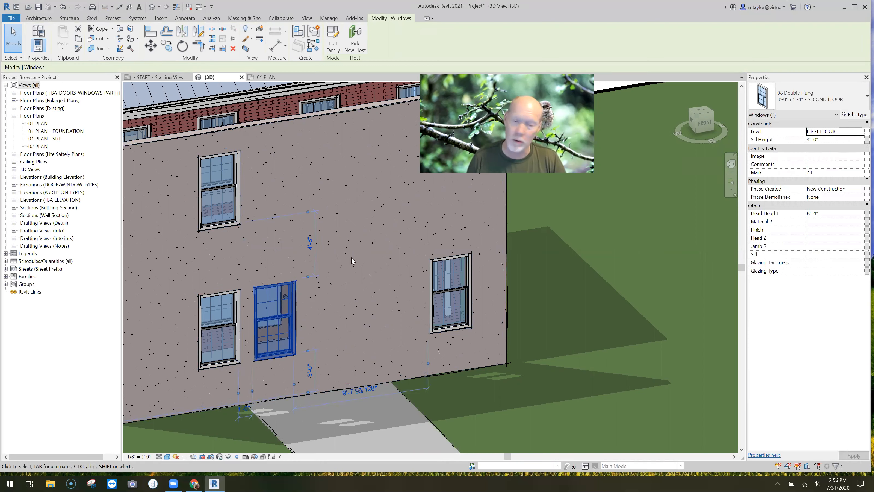
Open the structure of the Exterior - CIP8 wall type for editing, with its preview set to section
left_click(355, 226)
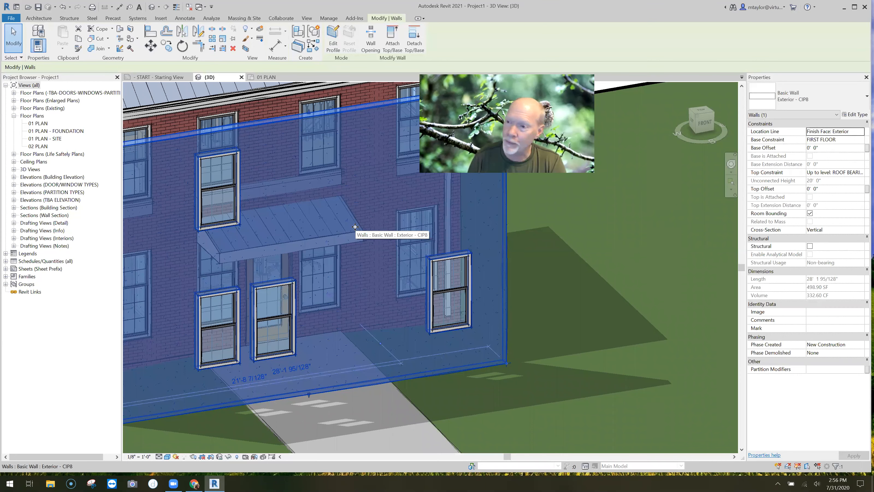
left_click(850, 115)
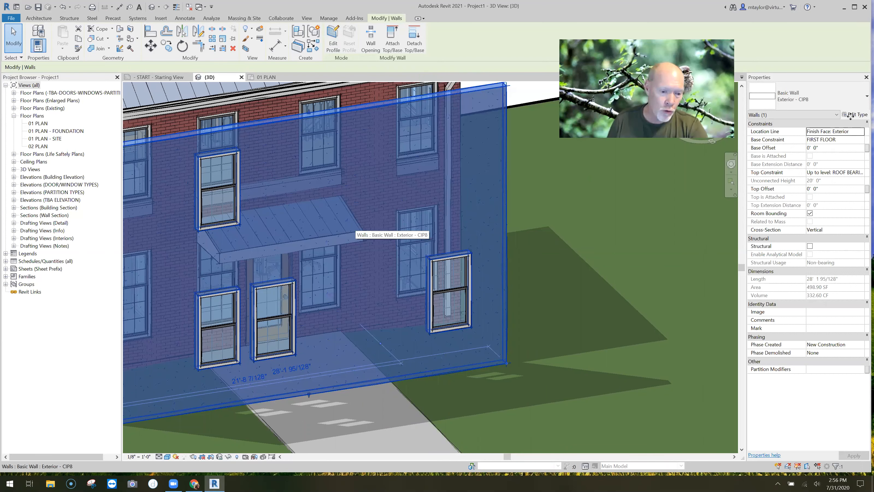
left_click(299, 366)
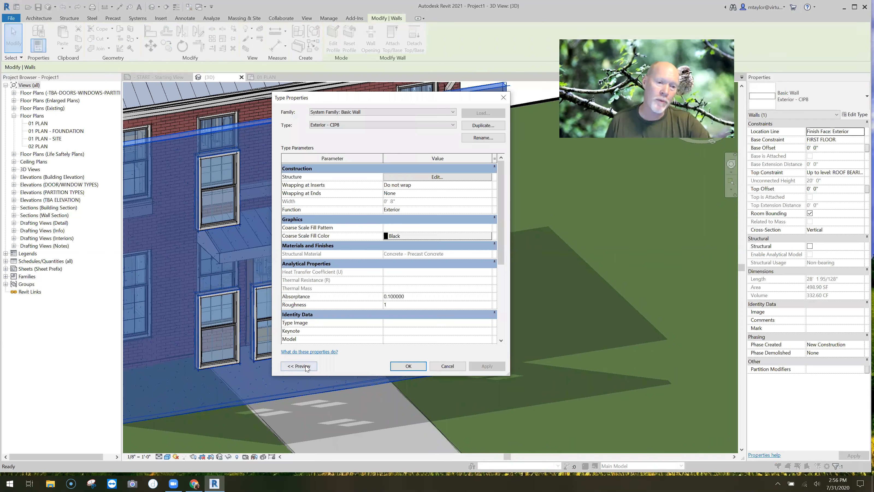
left_click(331, 366)
left_click(323, 375)
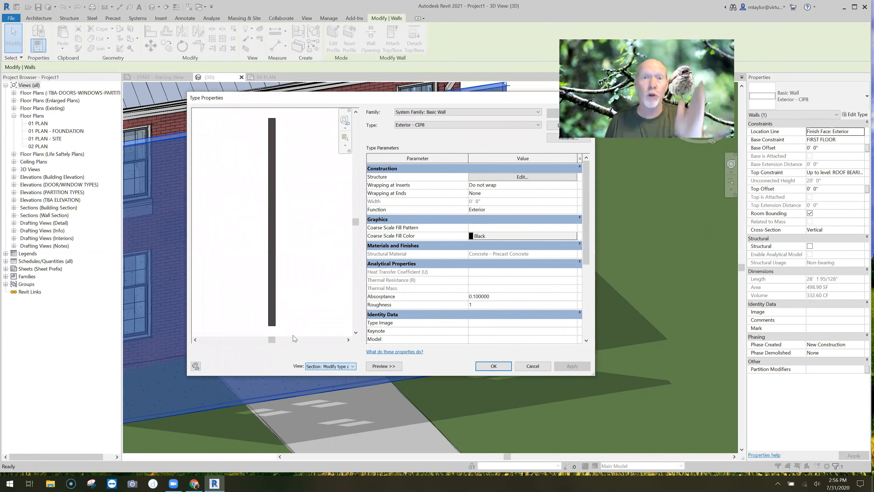
left_click_drag(414, 100, 373, 87)
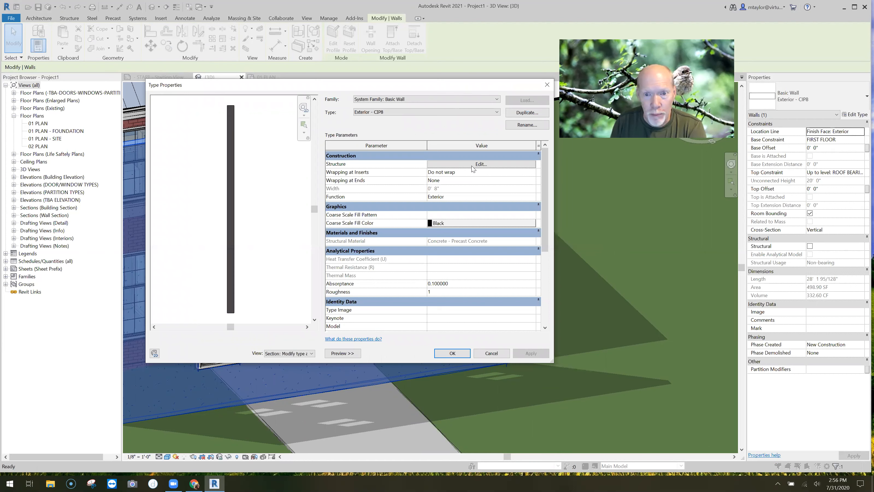
left_click(482, 165)
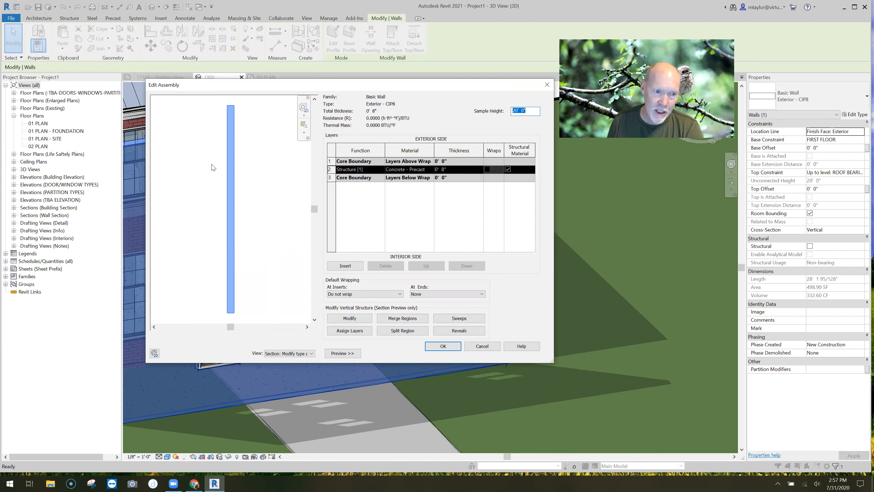
Hide and reshow the wall assembly preview, view it as a floor plan and switch it back to section
left_click(344, 353)
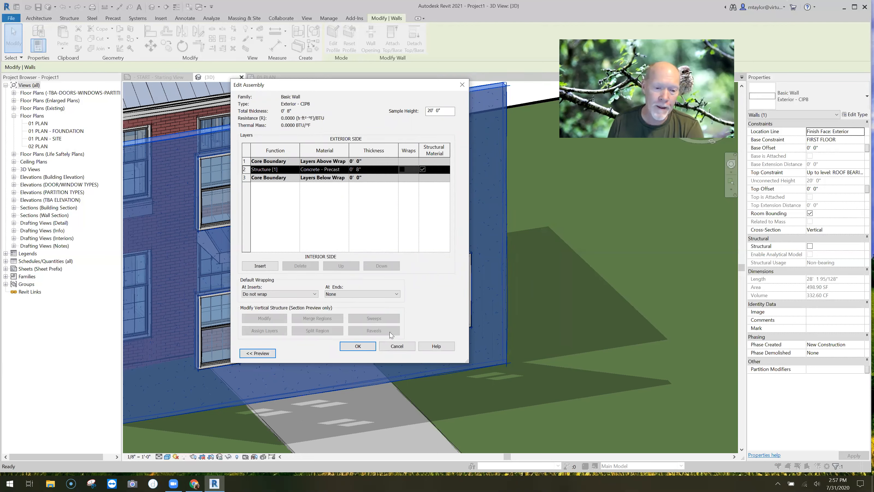
left_click(266, 353)
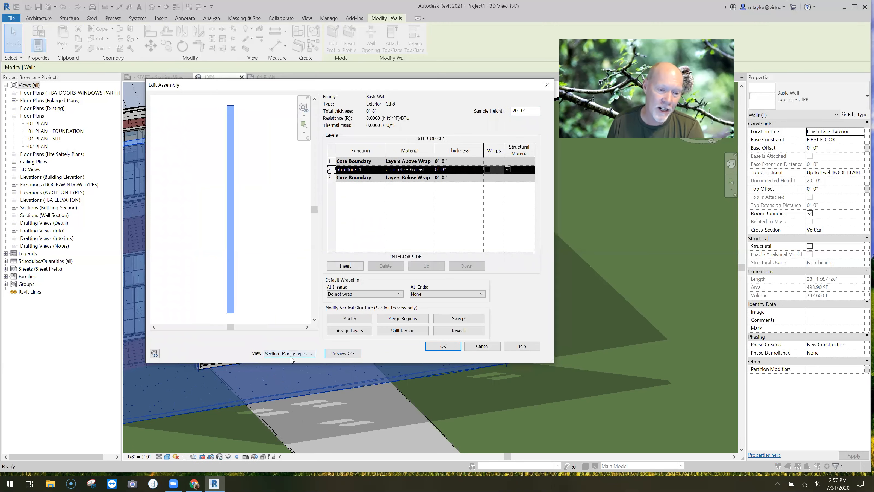
left_click(288, 354)
left_click(282, 360)
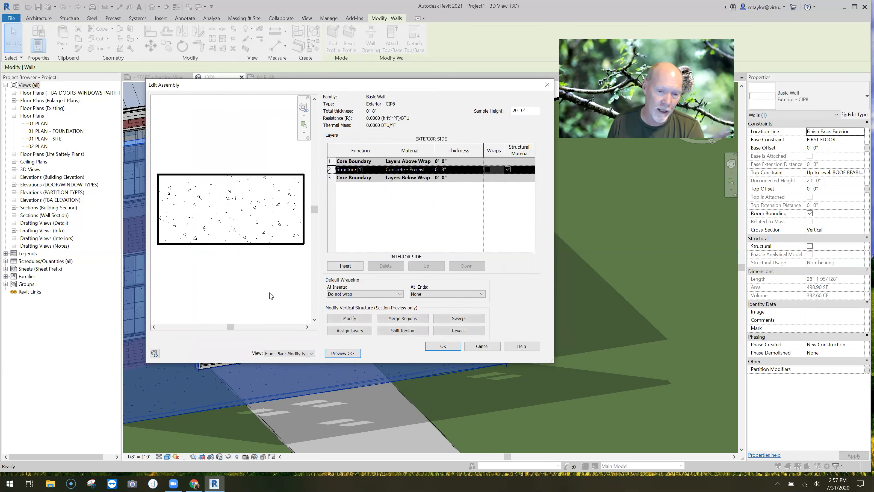
left_click(296, 353)
left_click(286, 359)
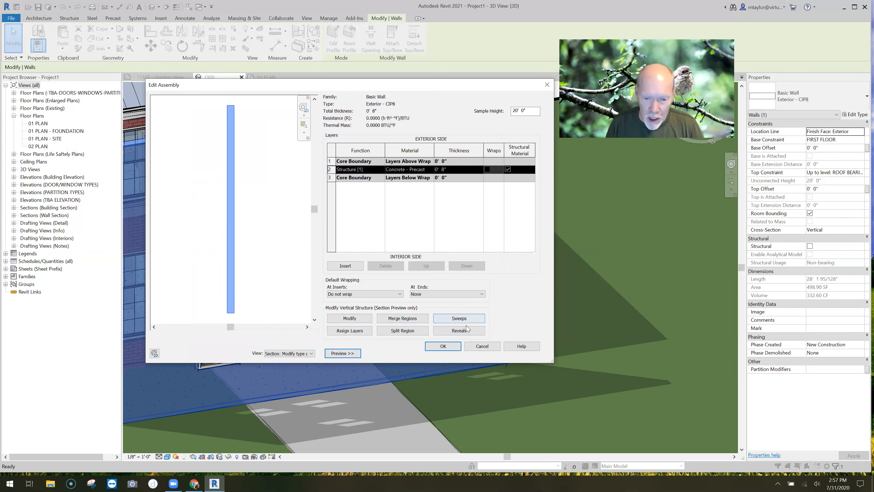
Add a reveal to the wall assembly using the "profile - v shape reveal" profile
left_click(458, 331)
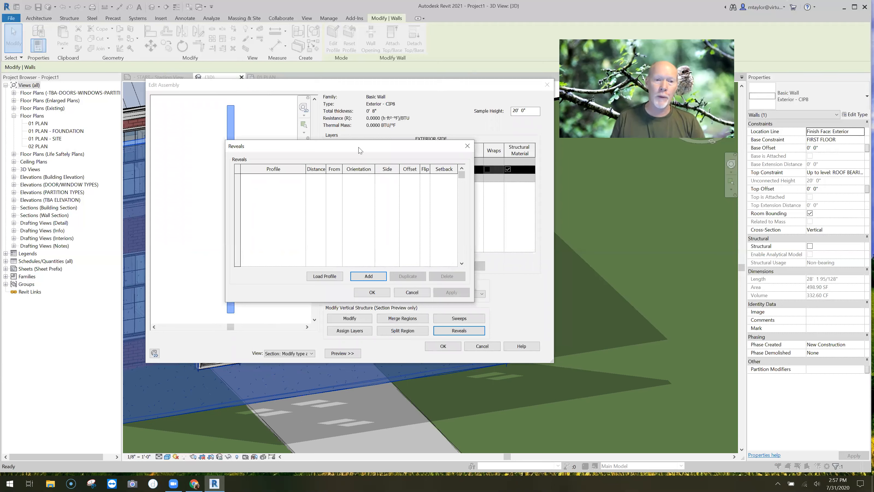
left_click_drag(359, 149, 401, 141)
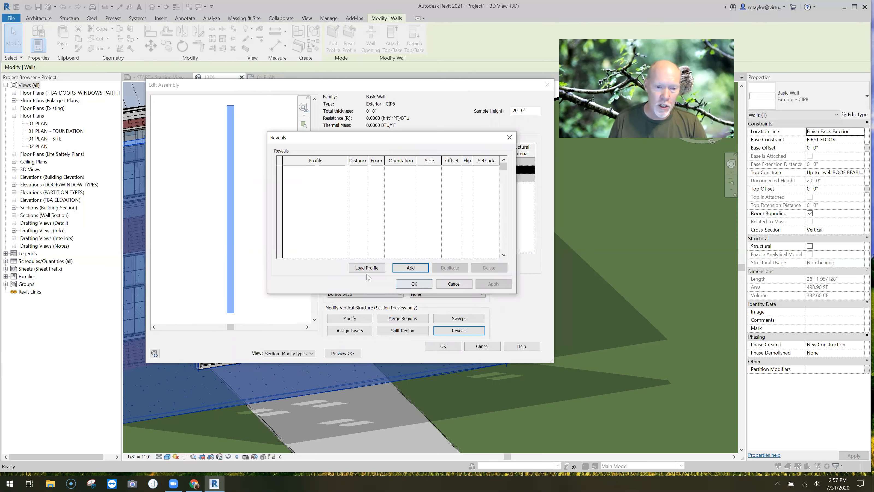
left_click(413, 268)
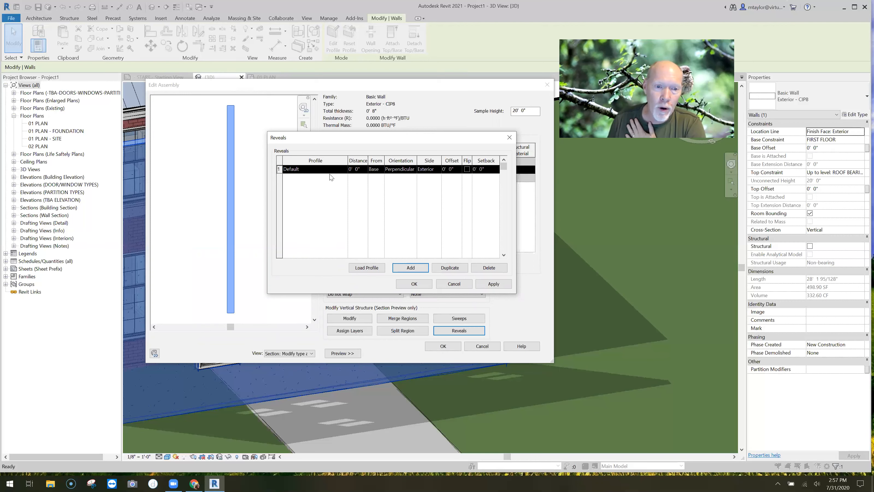
left_click(344, 170)
left_click(344, 170)
scroll(311, 207, "down", 5)
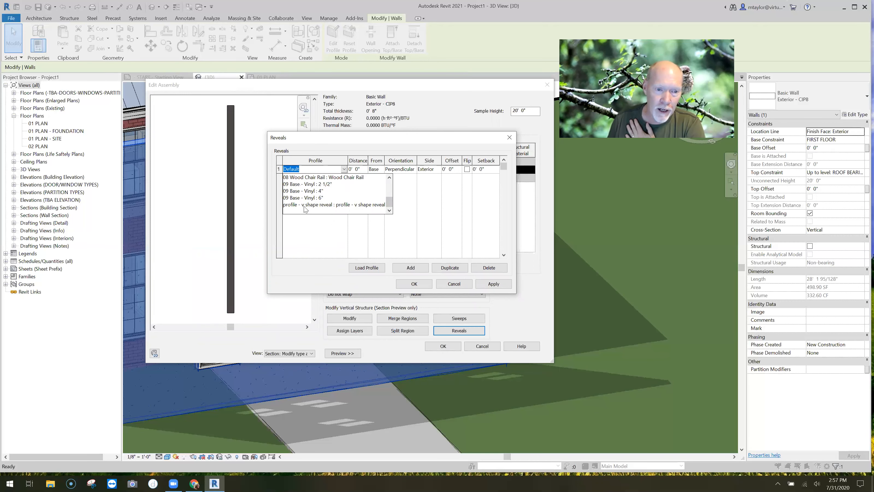
left_click(327, 206)
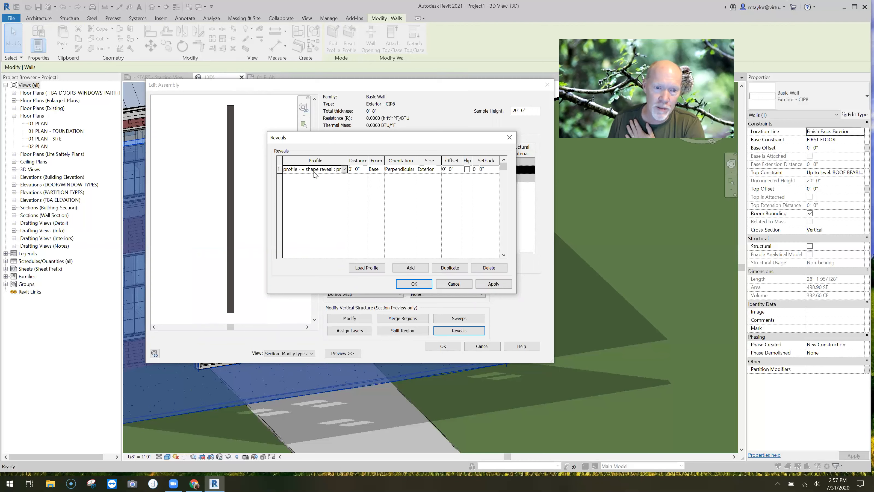
Place the reveal 3' 0" from the base, perpendicular to the face, and check its notch in the section preview
left_click(365, 170)
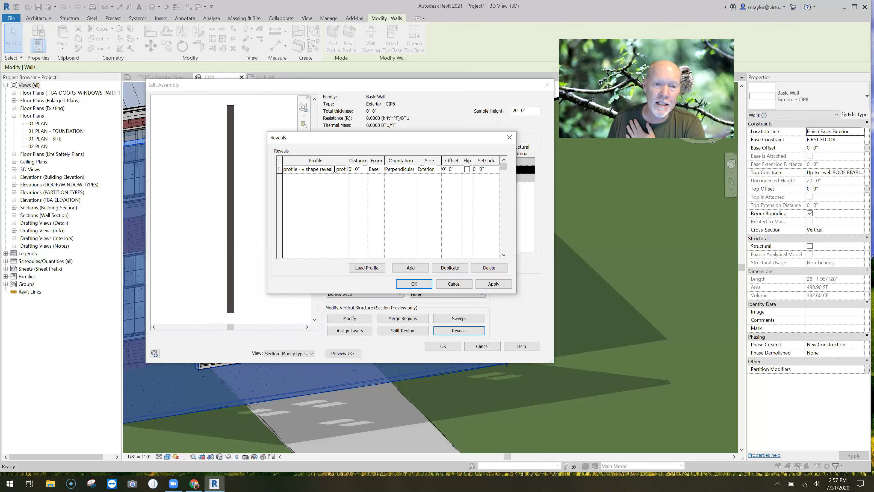
left_click(354, 169)
type("3")
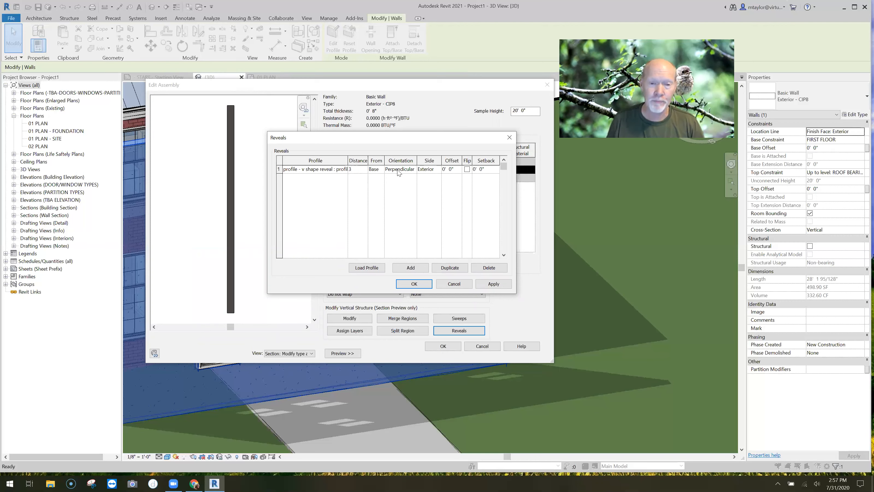
left_click(415, 171)
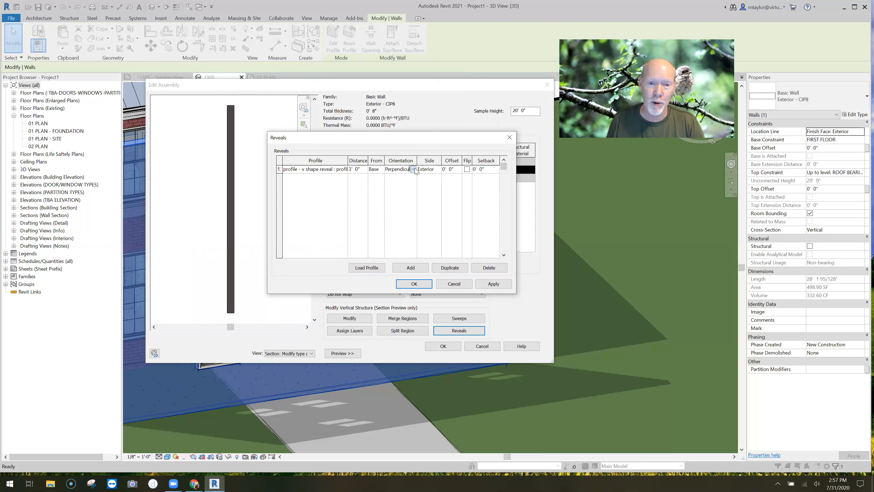
left_click(413, 169)
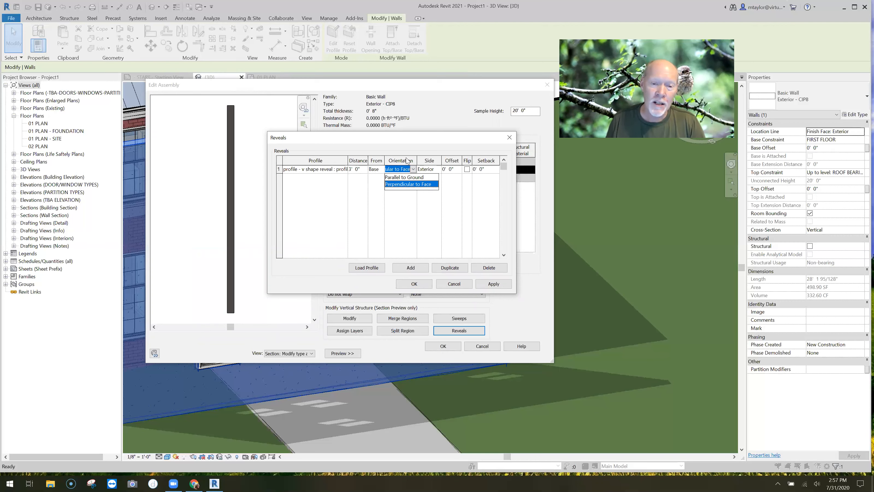
left_click(405, 143)
left_click(403, 187)
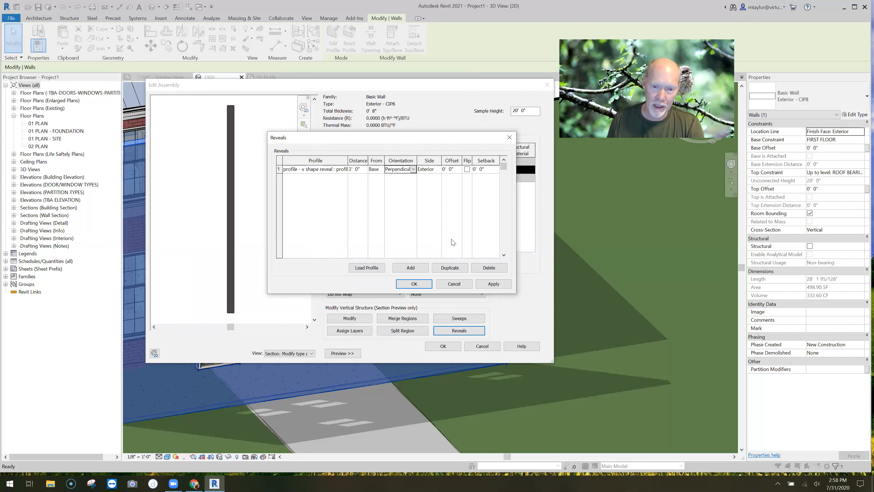
left_click(415, 284)
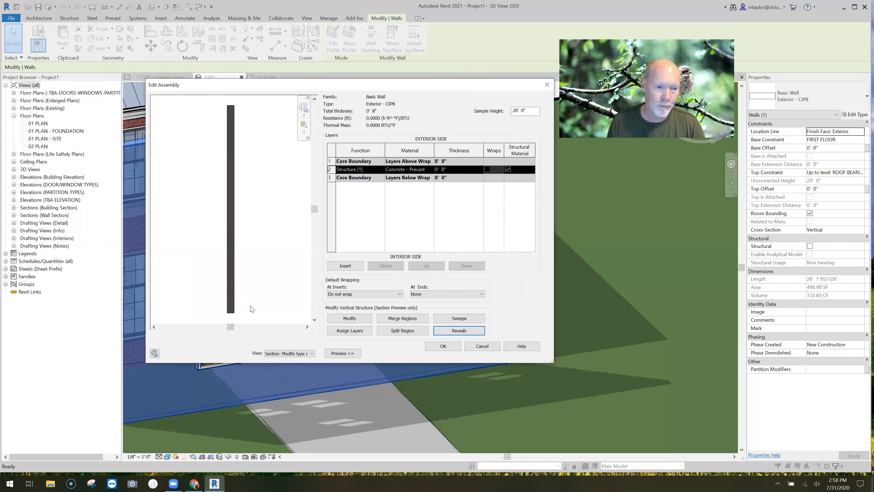
scroll(209, 305, "up", 2)
scroll(254, 255, "up", 3)
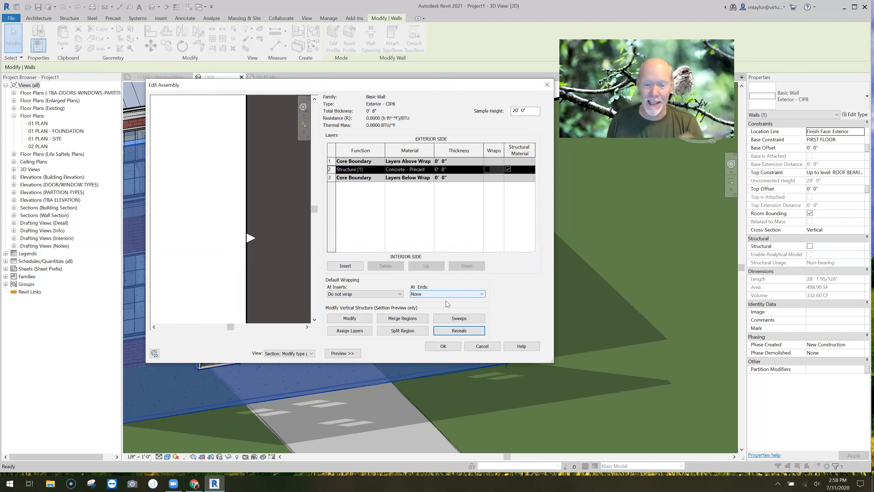
Duplicate the 3' 0" reveal in the wall's reveal list and set the upper entry's distance to 8' 6" from the base
left_click(459, 331)
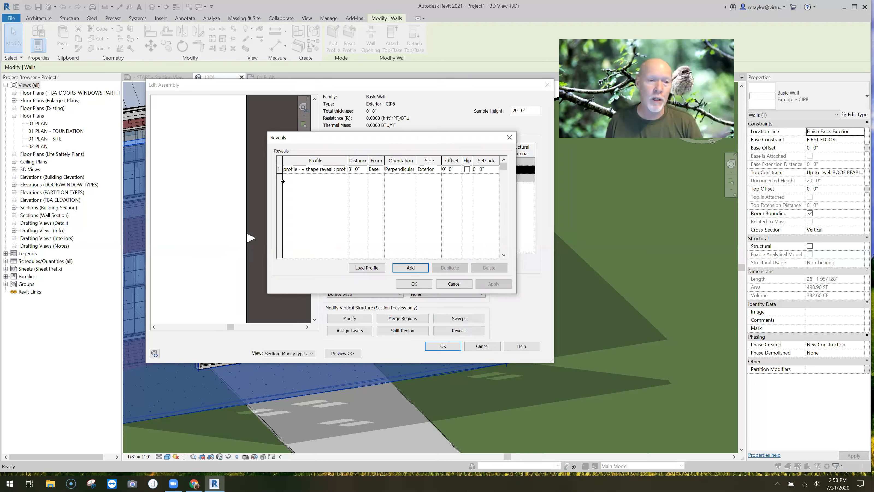
left_click(280, 169)
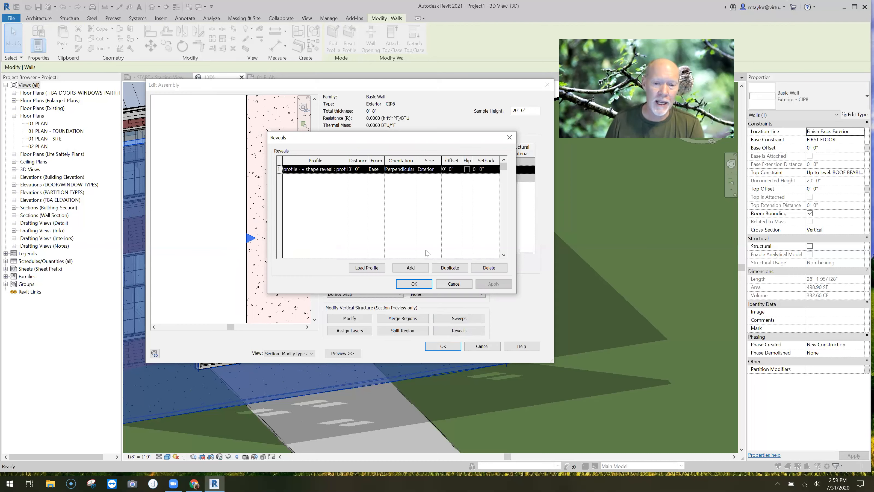
left_click(450, 267)
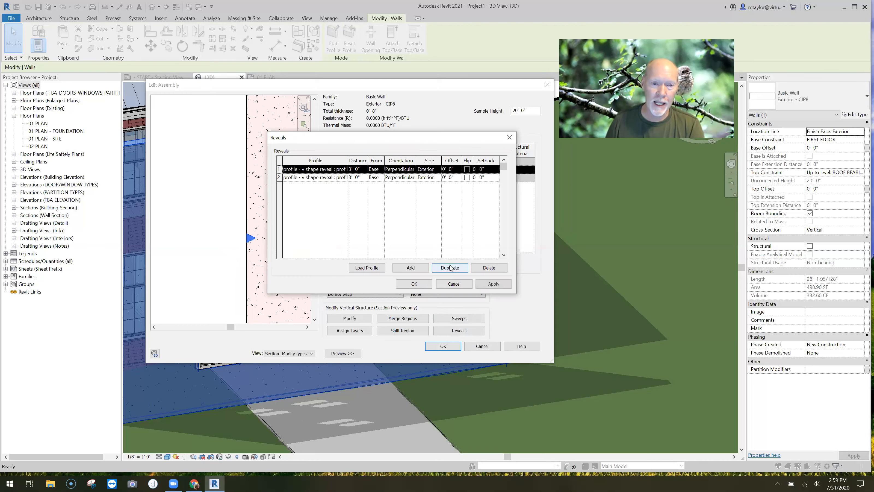
left_click(361, 170)
type("8' 6\"")
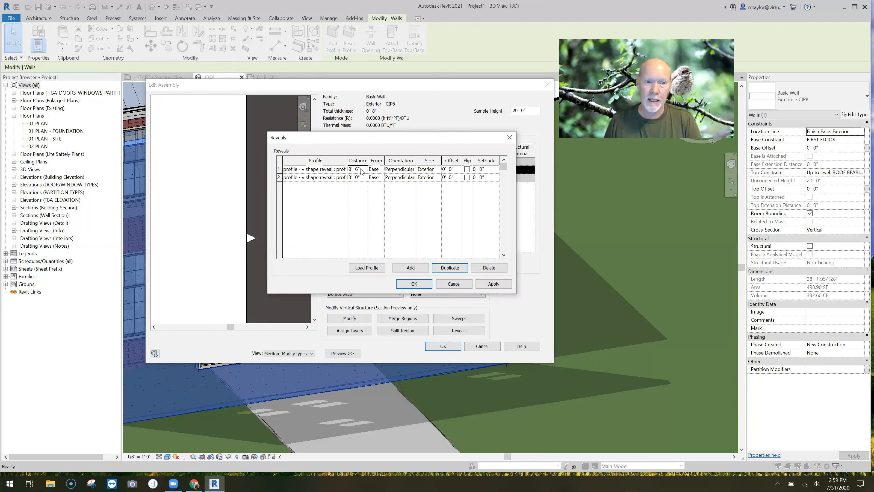
Duplicate the 8' 6" reveal, set the first entry's distance to 10' 6" from the base and accept the reveal list
left_click(280, 169)
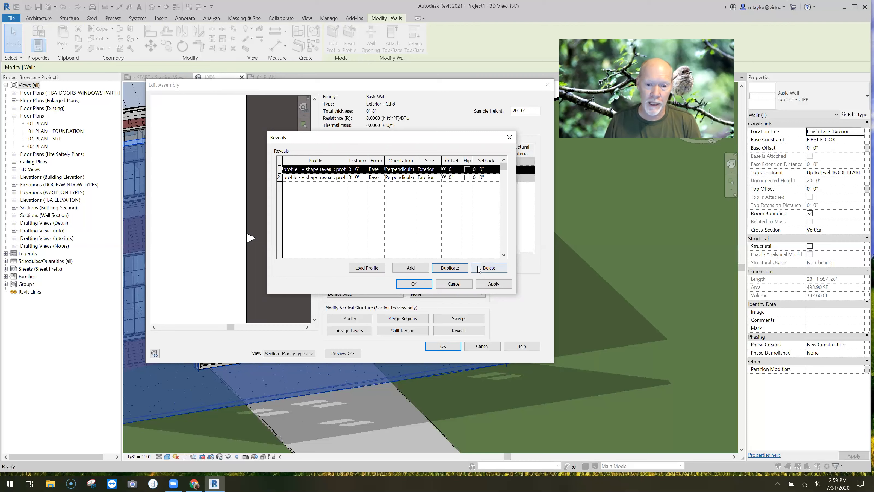
left_click(449, 267)
left_click(359, 168)
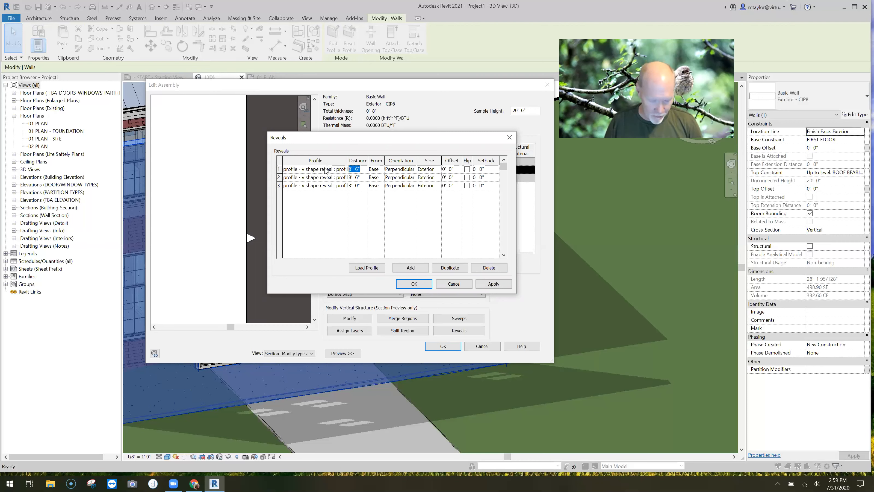
type("10'6")
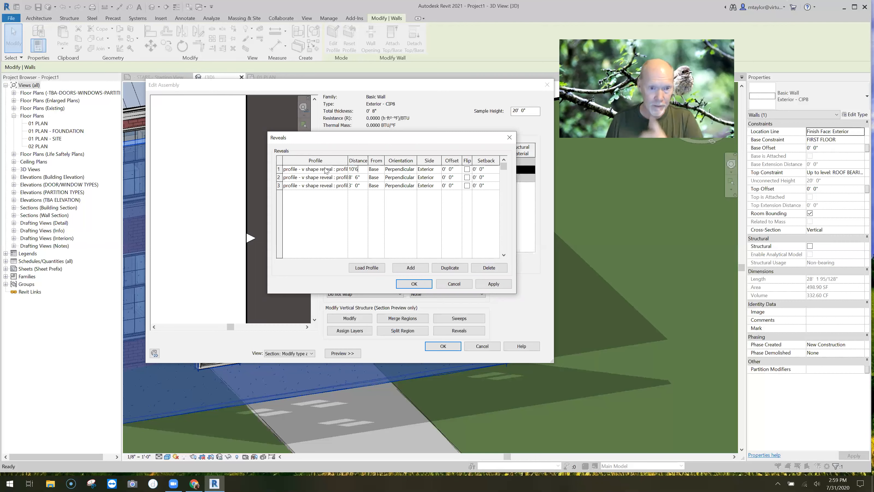
left_click(422, 283)
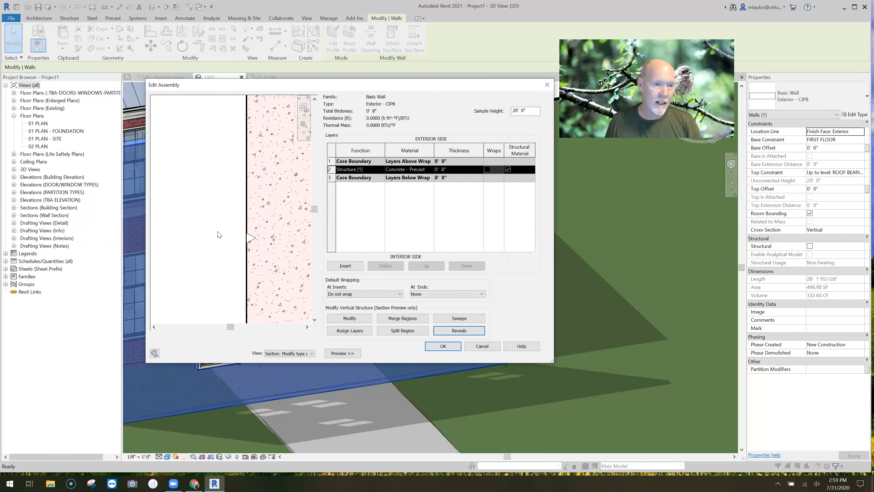
Check the reveals in the section preview, apply the revised wall type and deselect the wall in the 3D view
scroll(219, 235, "down", 3)
middle_click_drag(278, 178, 281, 237)
scroll(248, 166, "up", 3)
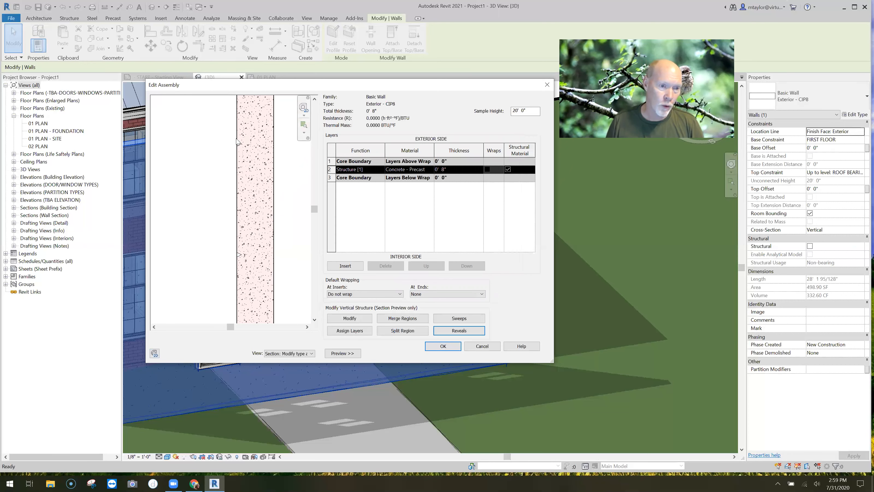
left_click(453, 347)
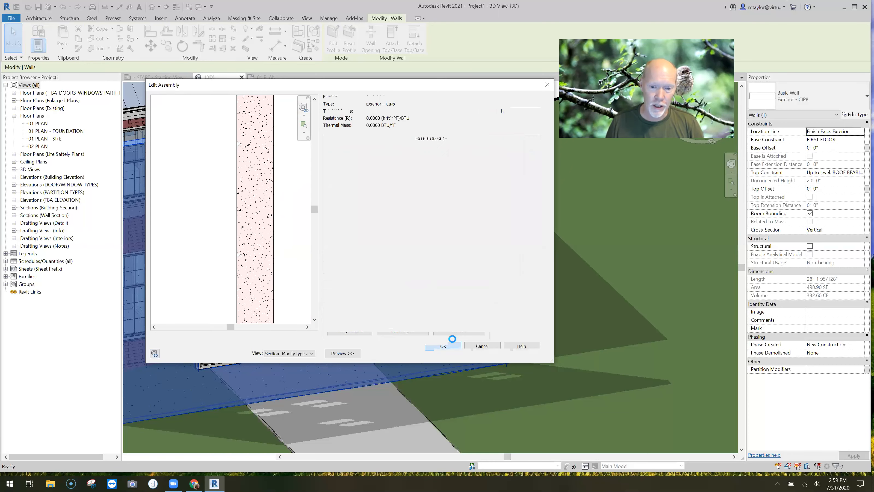
left_click(447, 354)
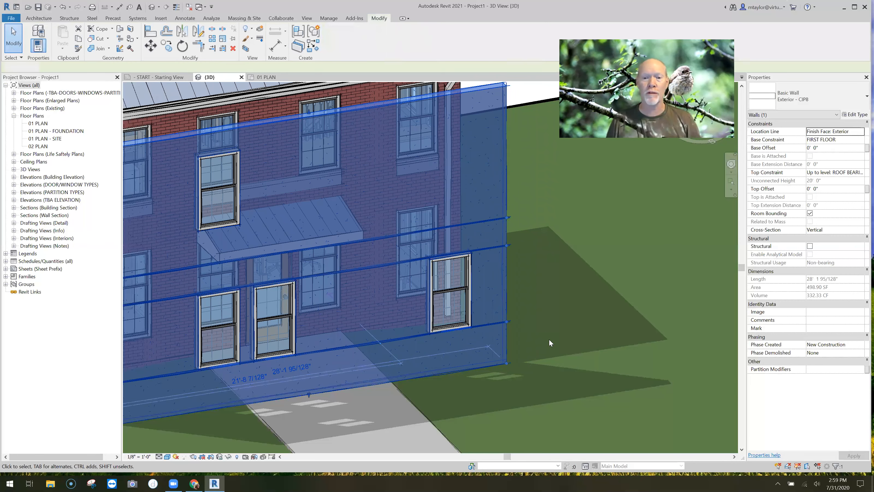
key("Escape")
middle_click_drag(485, 409, 497, 381)
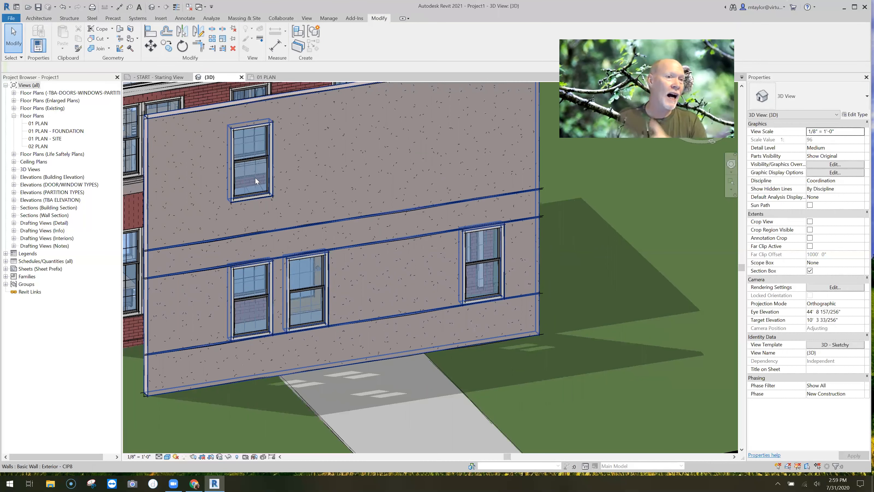
Start a wall reveal on the concrete wall and duplicate the 1 Brick Reveal type as "Vertical v reveal"
left_click(39, 19)
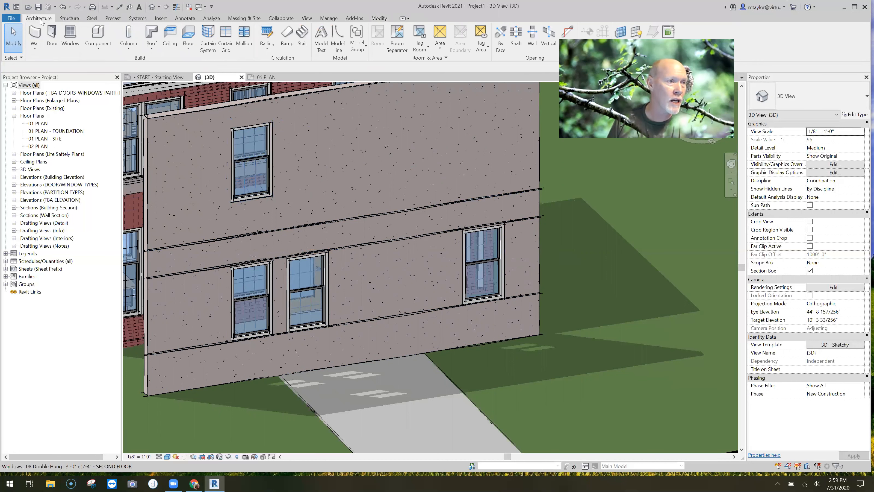
left_click(36, 49)
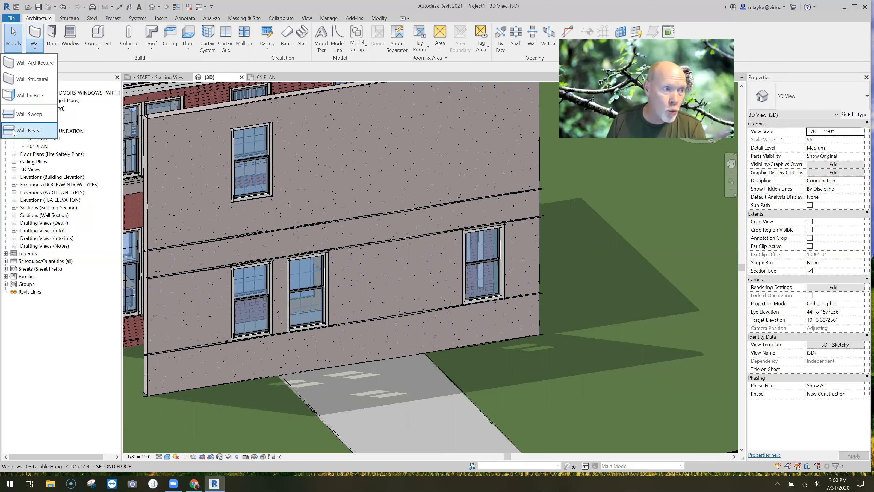
left_click(29, 130)
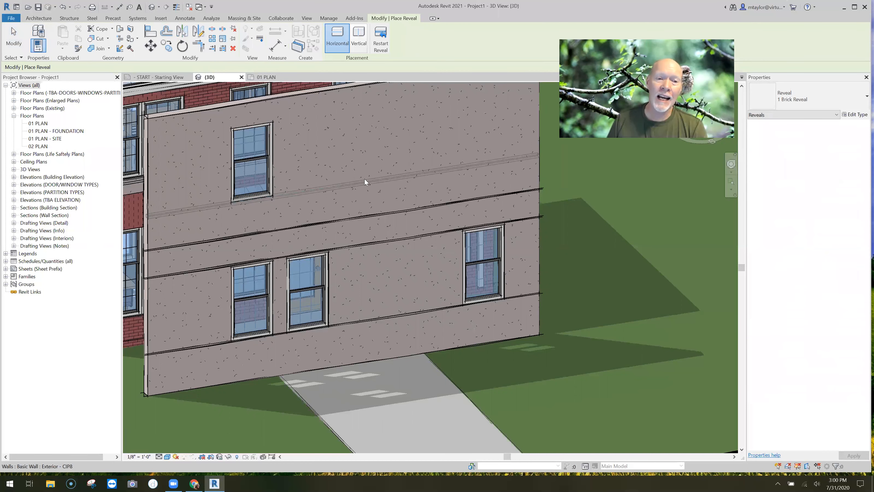
left_click(347, 181)
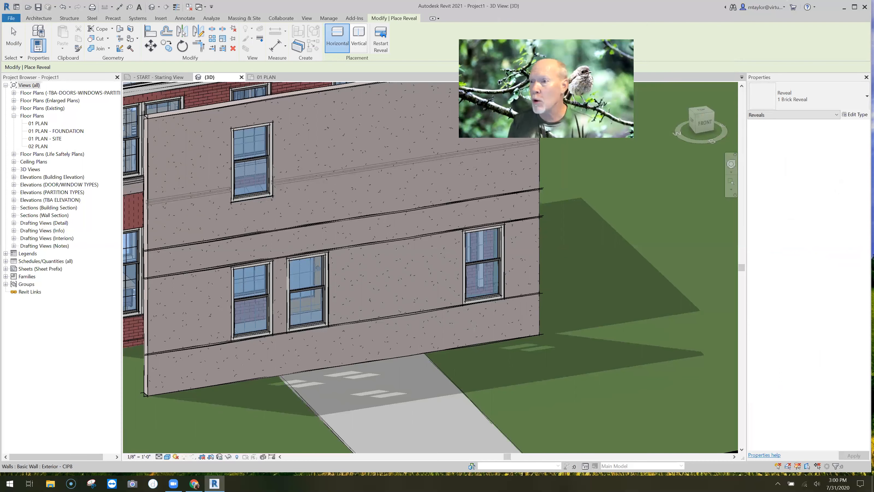
left_click(857, 115)
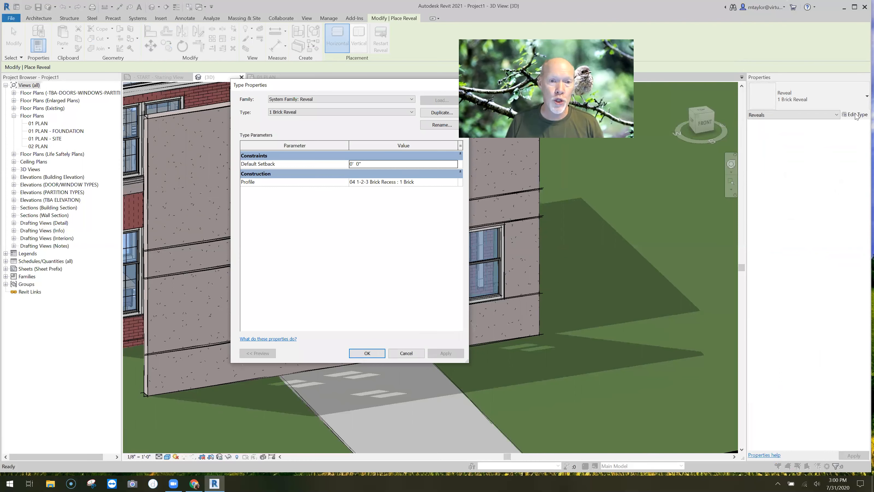
left_click(384, 113)
type("V")
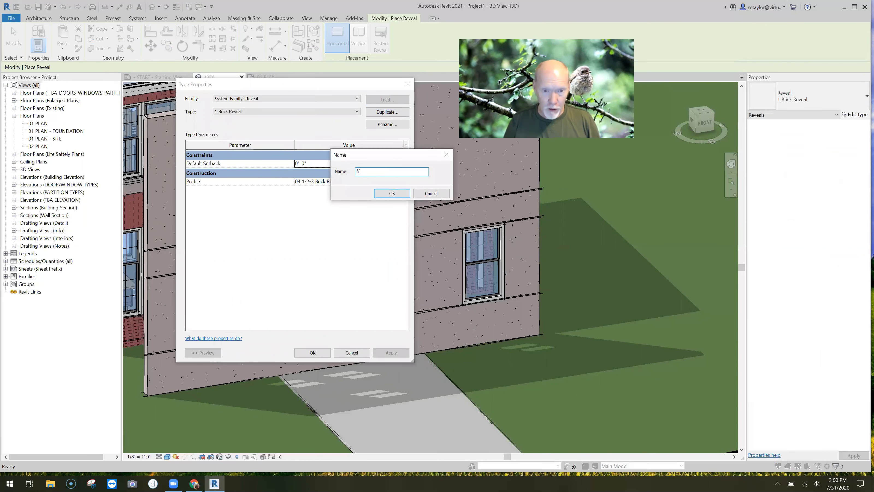
type("ertical")
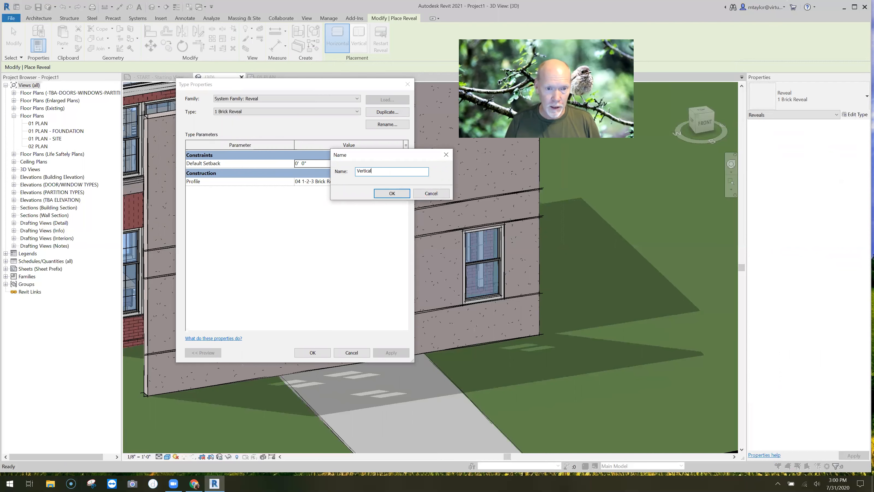
type(" v reveal")
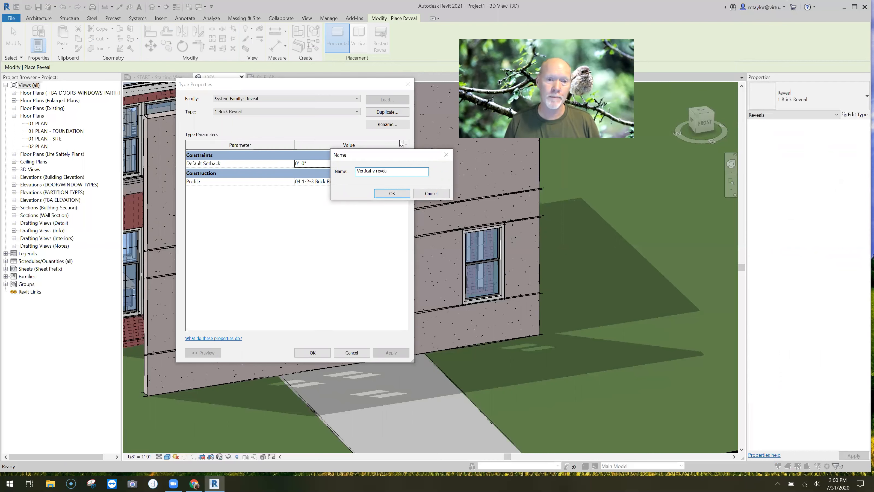
left_click(391, 193)
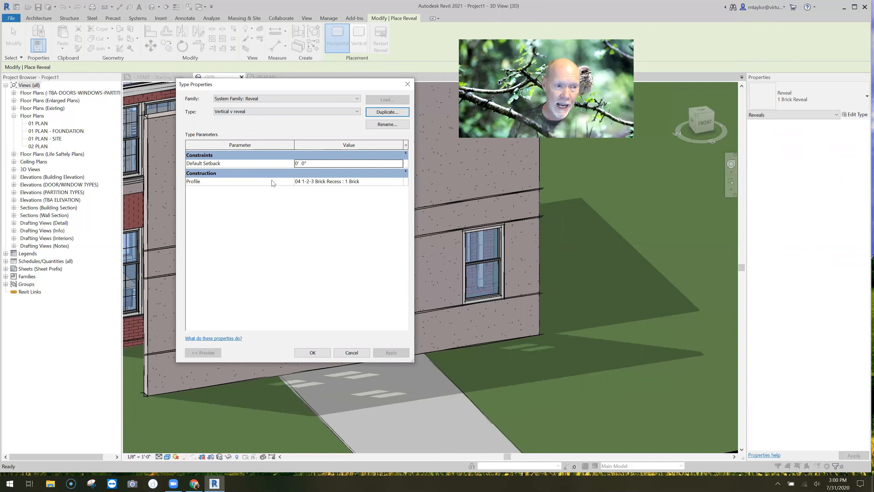
Assign the "profile - v shape reveal" profile to the Vertical v reveal type and accept the type properties
left_click(402, 183)
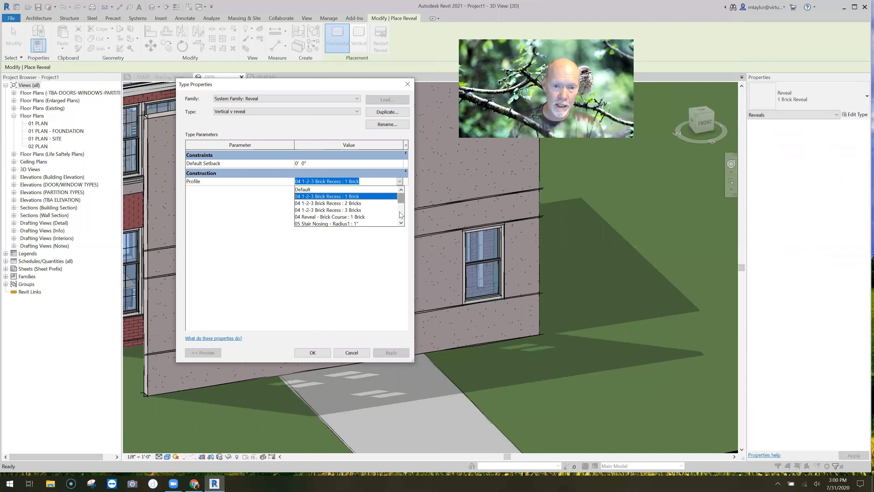
scroll(395, 221, "down", 3)
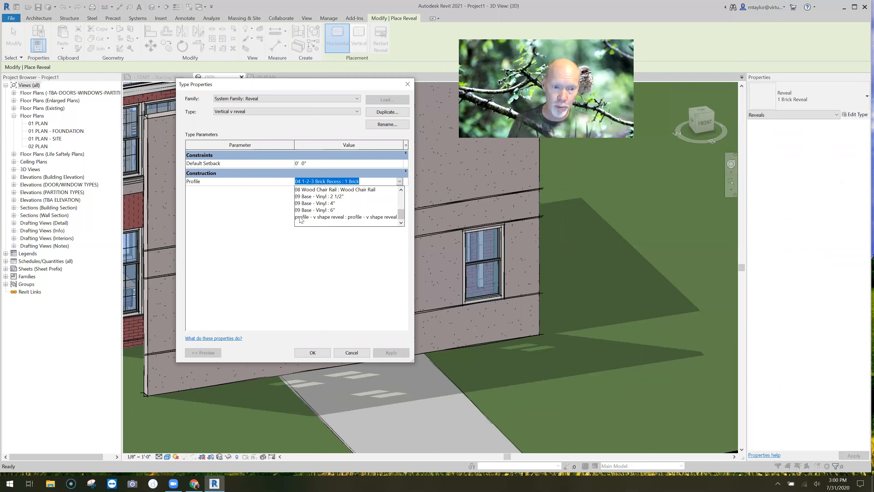
left_click(336, 217)
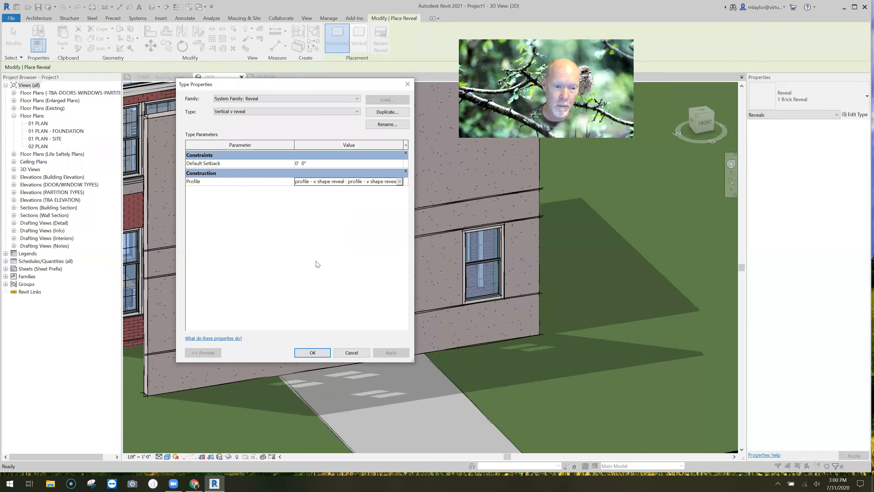
key("Return")
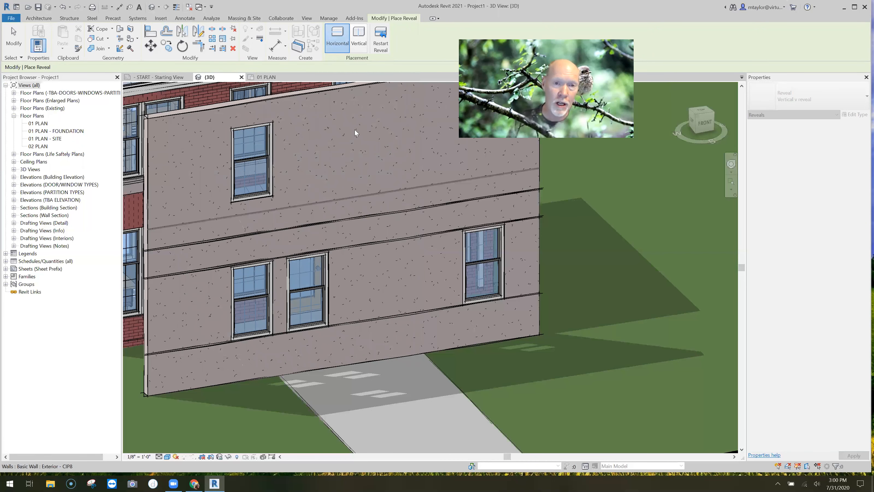
Place a vertical reveal on the concrete wall between the paired ground-floor windows and the single window, then finish the reveal command
left_click(359, 38)
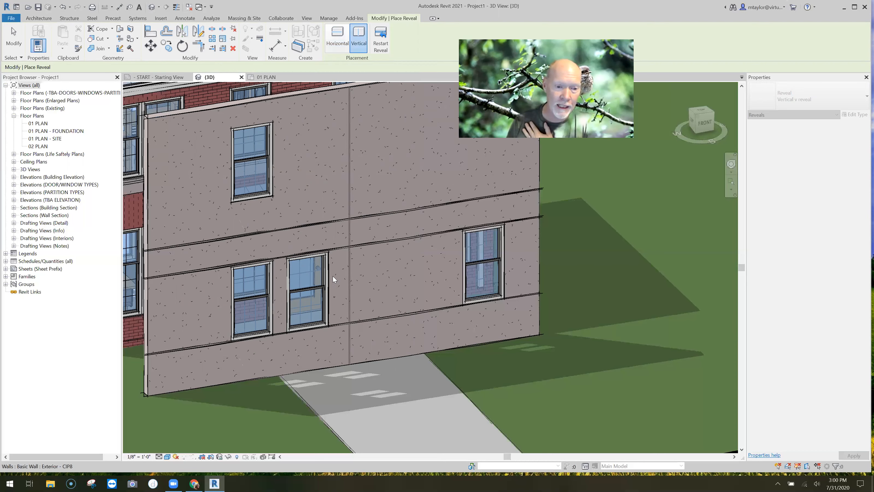
left_click(389, 258)
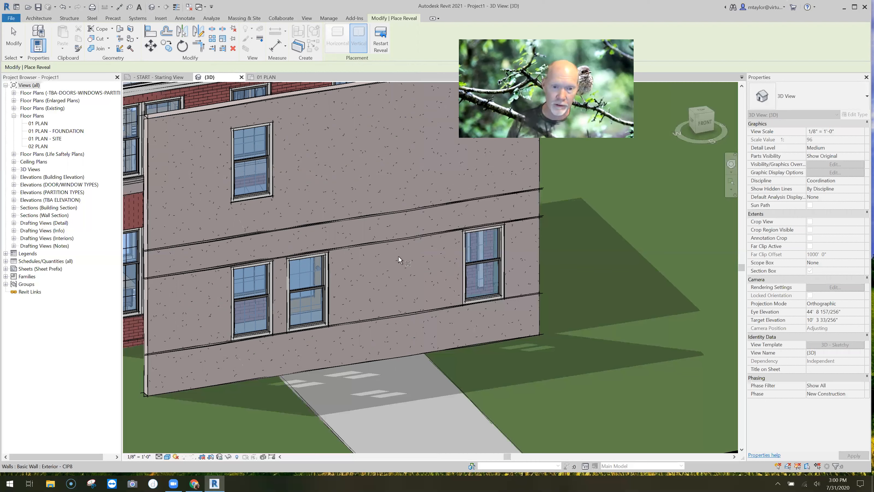
key("Escape")
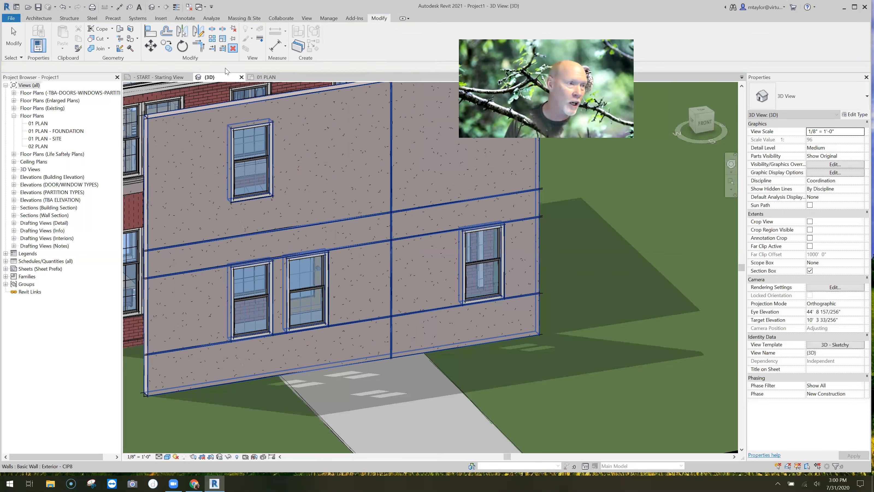
key("Escape")
Place a second vertical reveal on the concrete wall, between the first one and the single ground-floor window
left_click(34, 49)
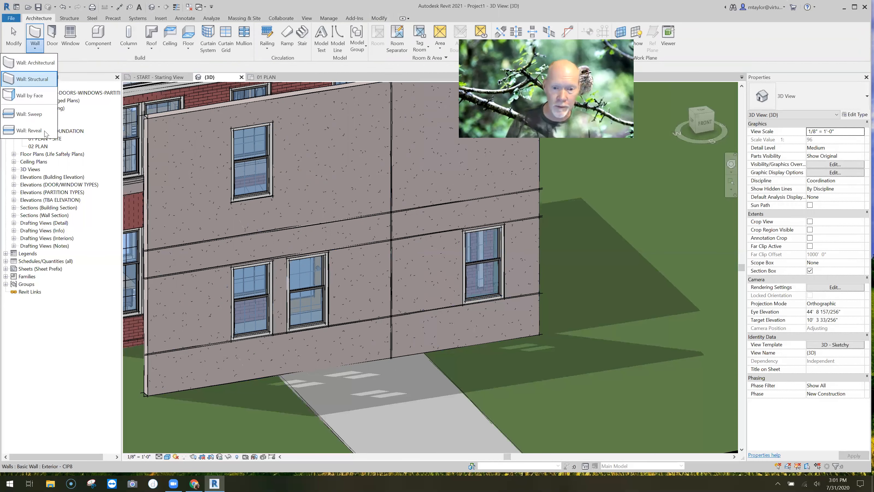
left_click(29, 130)
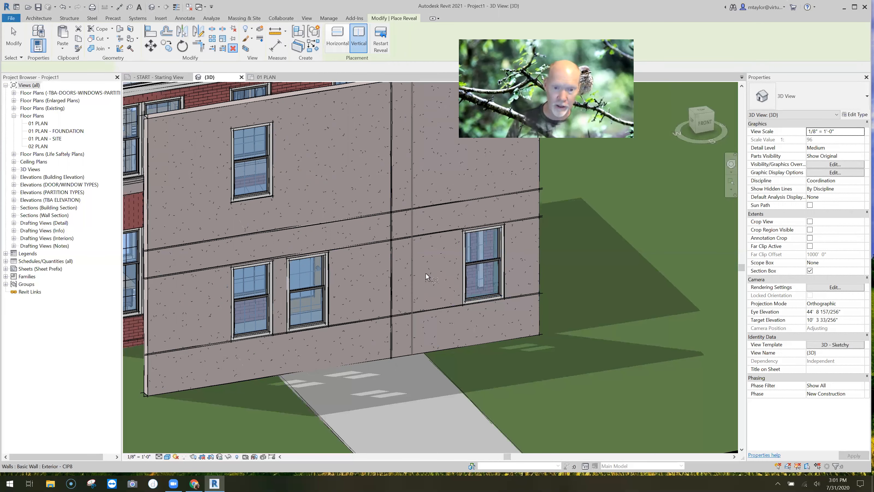
left_click(425, 273)
key("Escape")
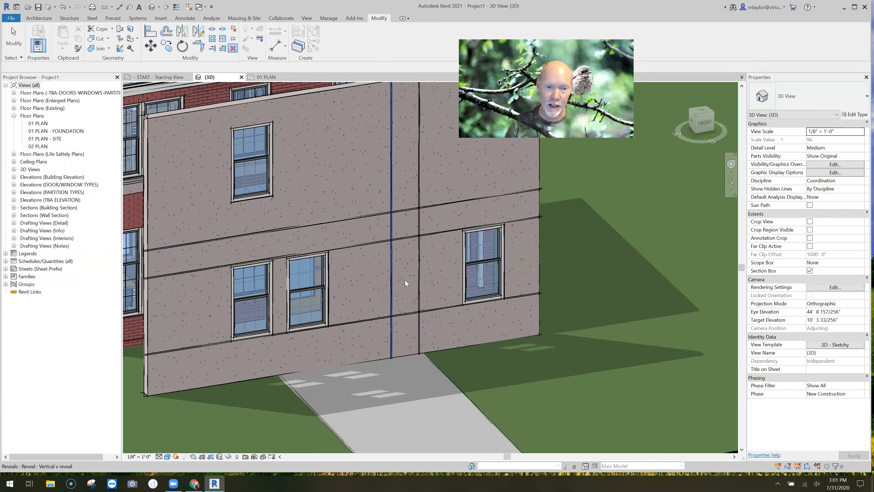
Nudge the first vertical reveal along the wall until it sits 17'-0" from the wall's left end
left_click(400, 264)
key("Left")
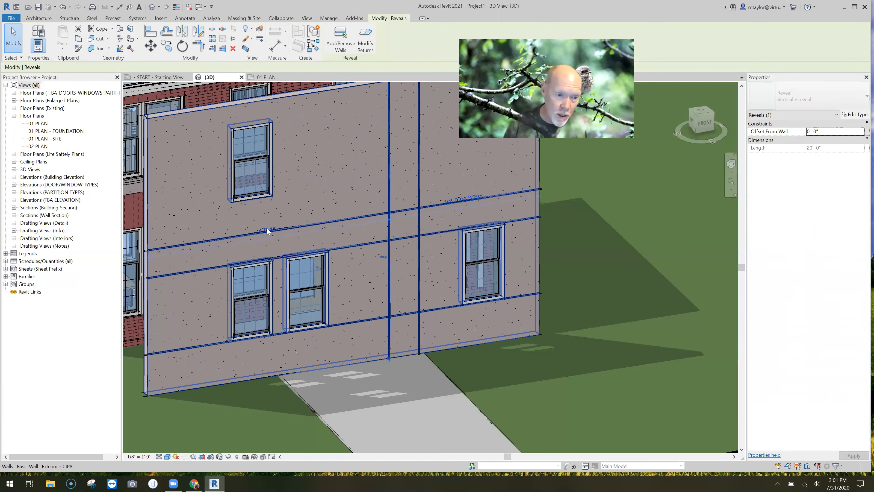
key("Left")
key("Left")
key("Left")
key("Left")
key("Left")
key("Left")
key("Left")
key("Left")
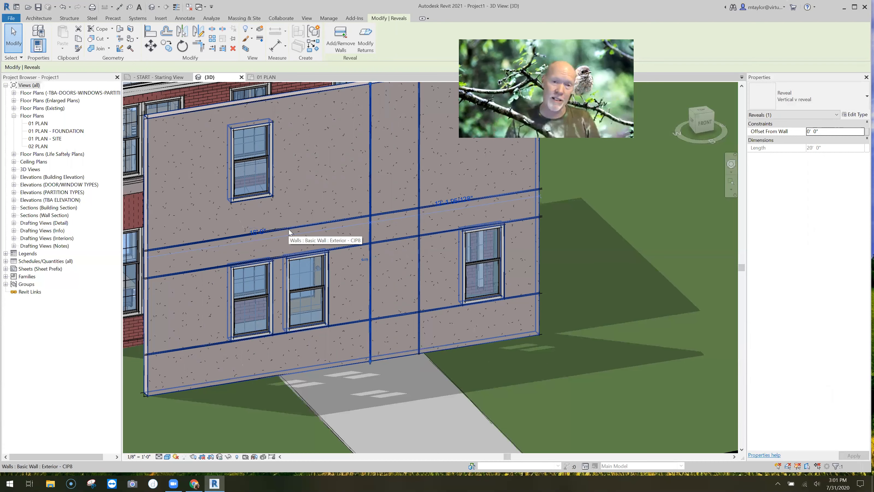
key("shift+Right")
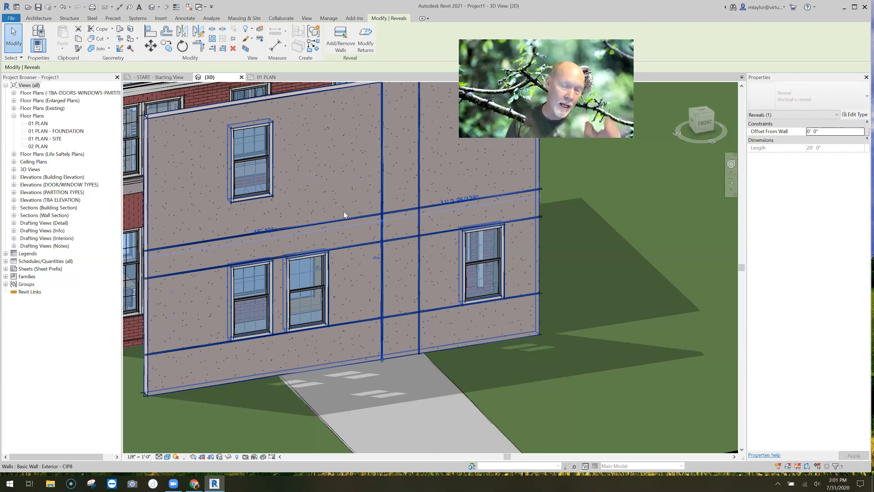
key("Right")
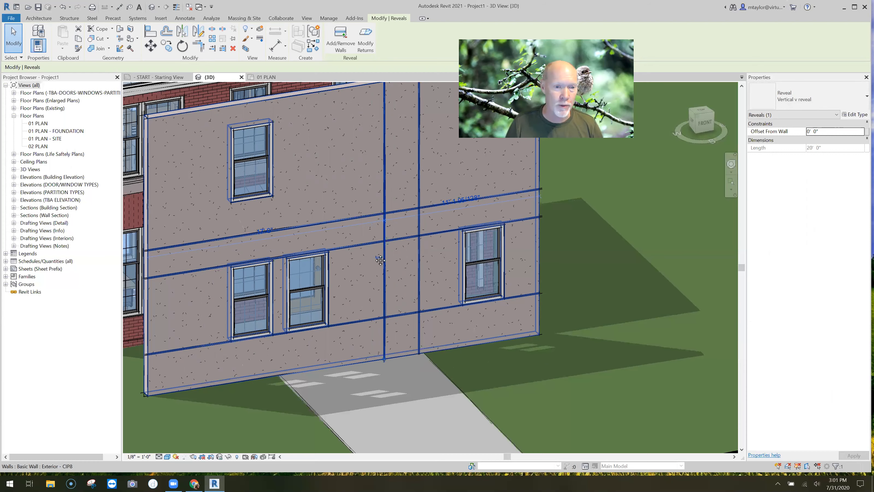
Place a vertical reveal along the right edge of the right-hand window in the ground-floor pair
scroll(377, 256, "up", 4)
scroll(390, 229, "up", 2)
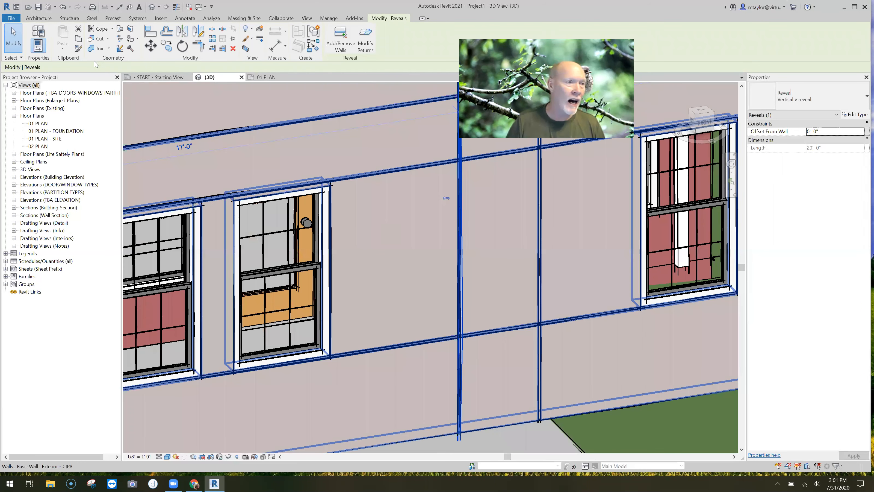
left_click(39, 18)
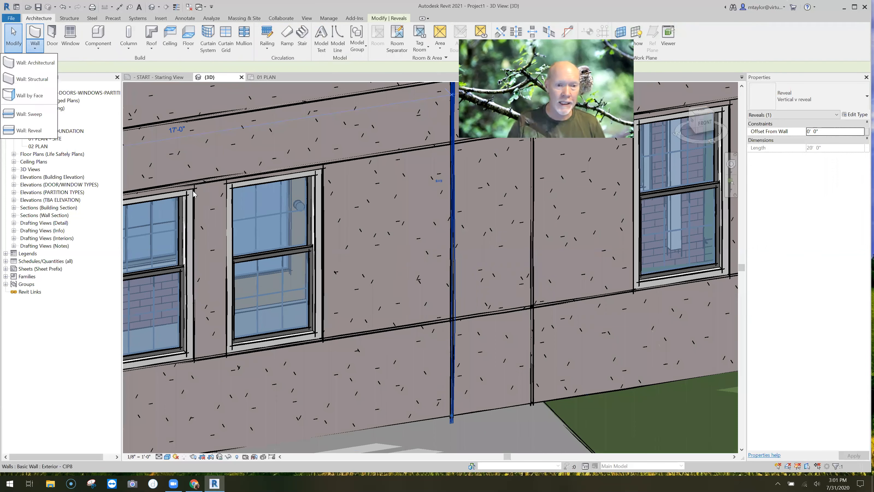
left_click(38, 128)
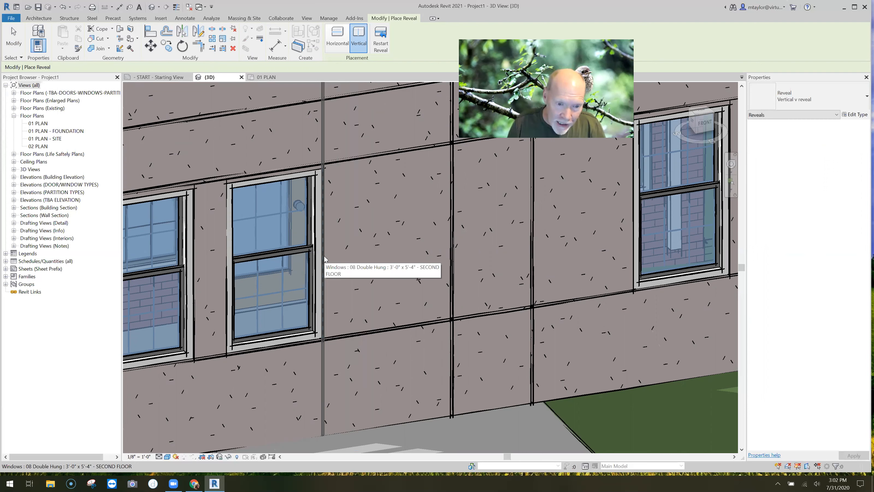
key("Escape")
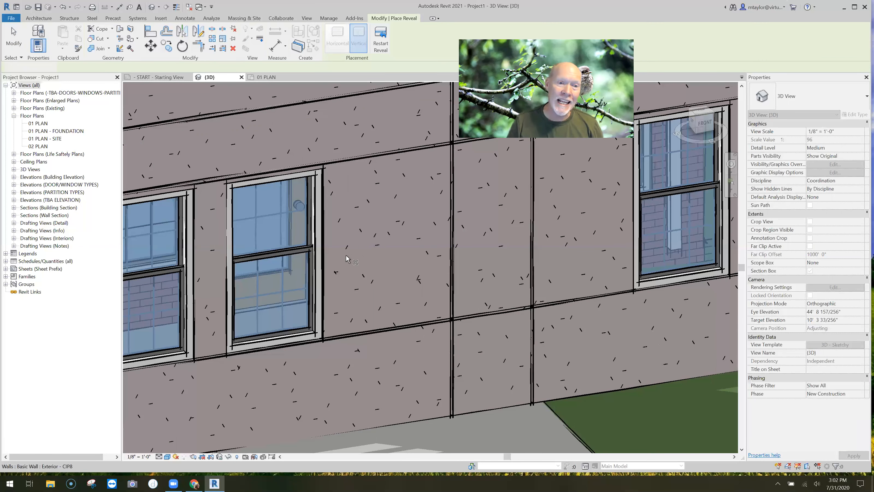
key("Escape")
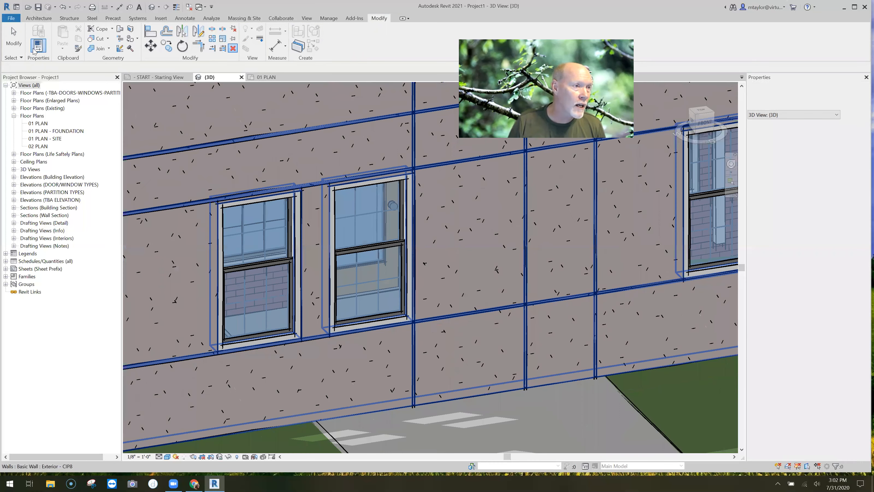
key("Escape")
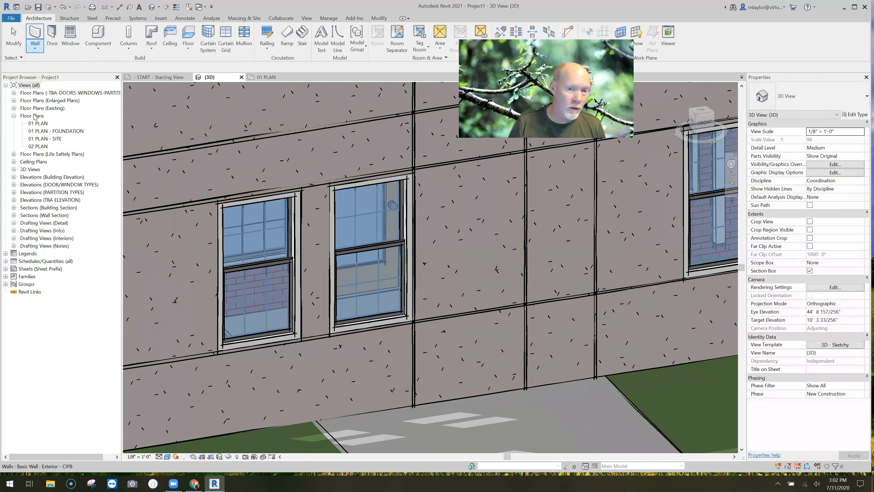
Place another vertical reveal along the left edge of the right-hand window in the ground-floor pair
left_click(329, 241)
key("ctrl+z")
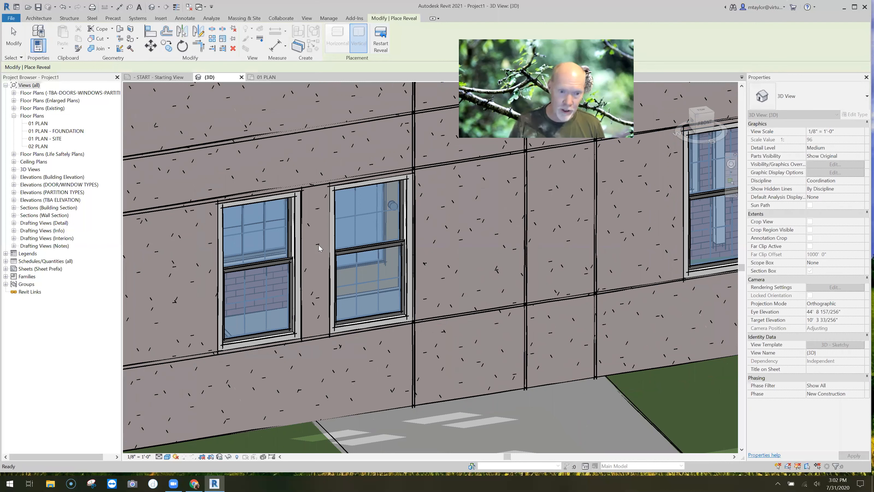
left_click(15, 29)
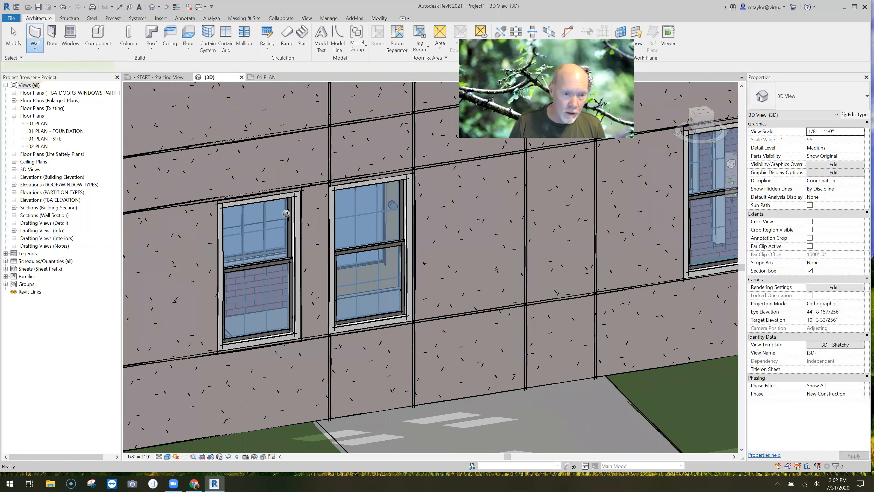
Place vertical reveals along the right and left edges of the left-hand window in the ground-floor pair
key("Return")
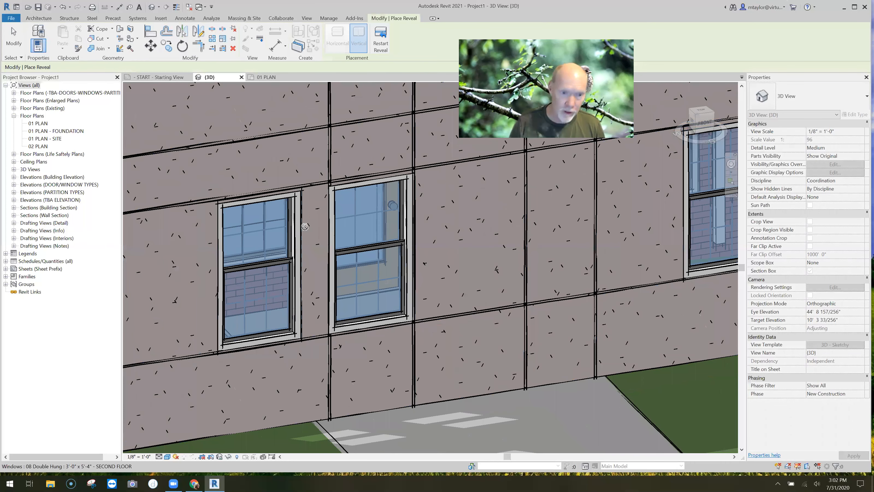
key("Escape")
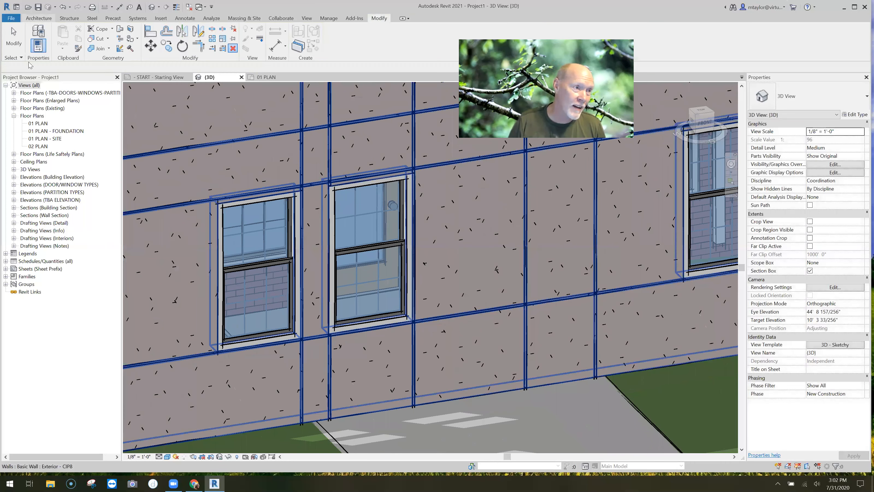
left_click(39, 19)
left_click(35, 48)
left_click(37, 117)
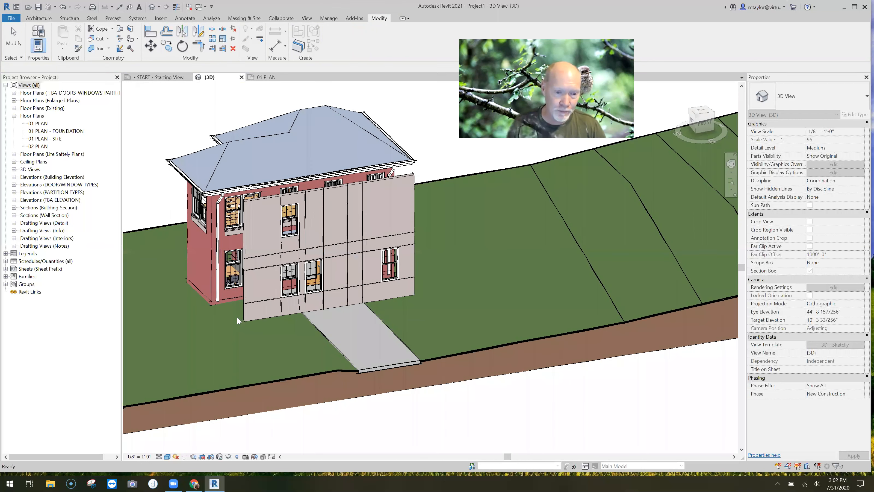
scroll(237, 317, "up", 2)
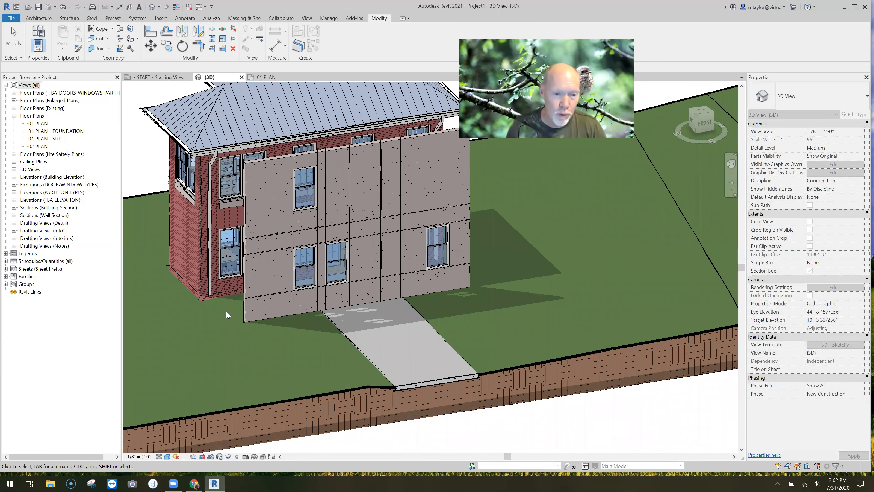
middle_click_drag(279, 355, 223, 391)
scroll(236, 381, "up", 1)
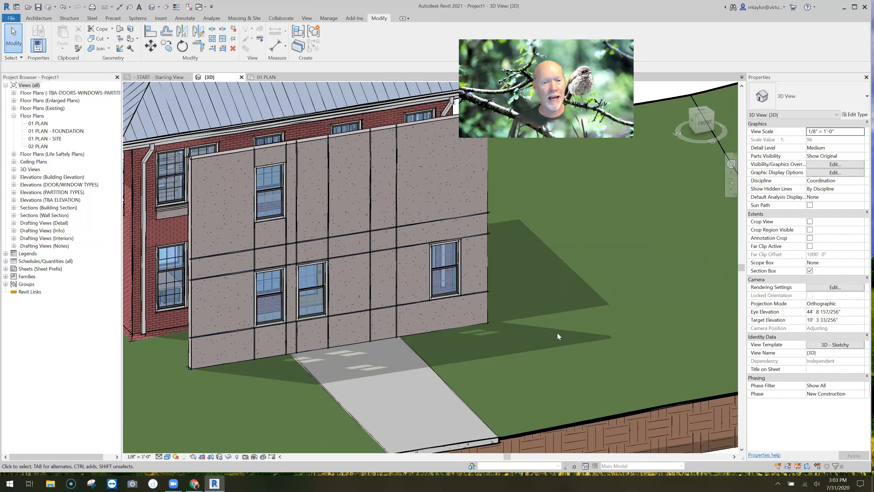
scroll(554, 331, "down", 3)
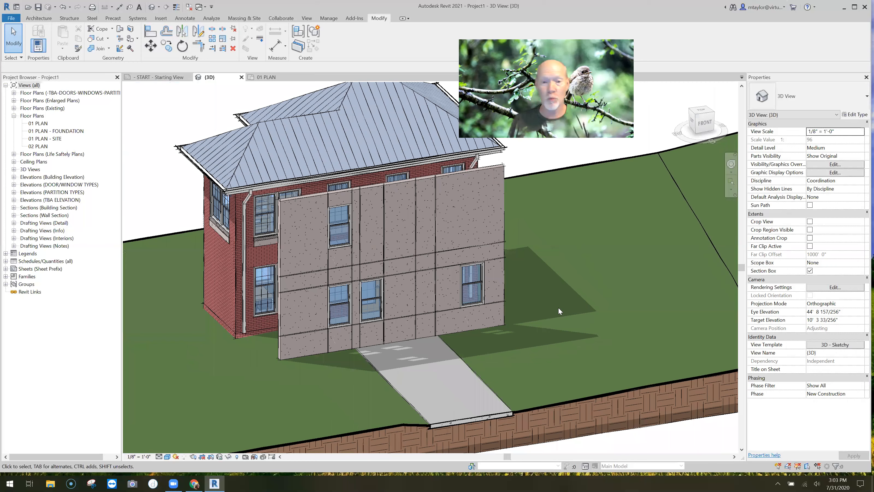
middle_click_drag(563, 304, 536, 292)
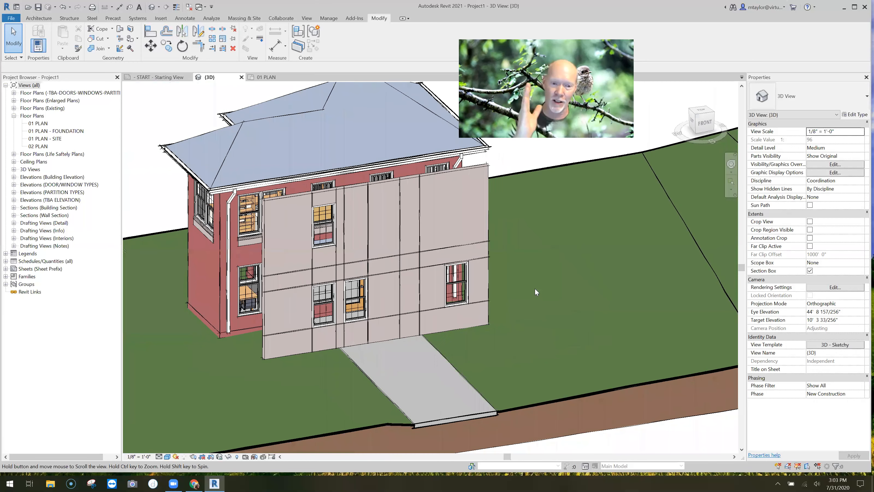